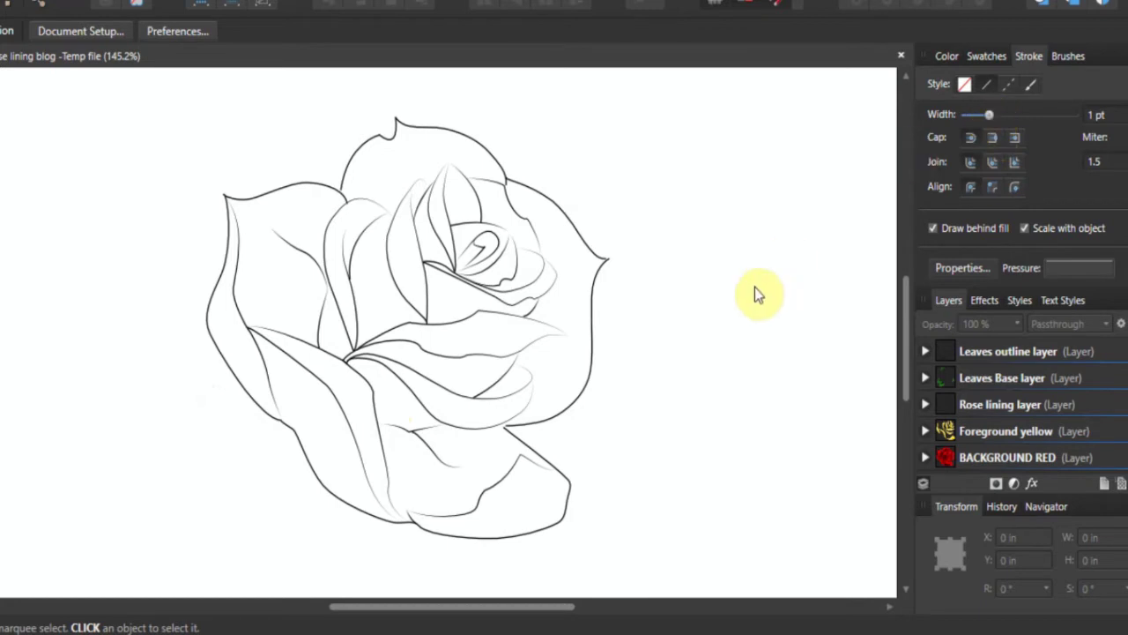
Step: Select the seven outer outline curves of the rose and set their stroke width to 6 pt
left_click(590, 336)
left_click(584, 232, "shift")
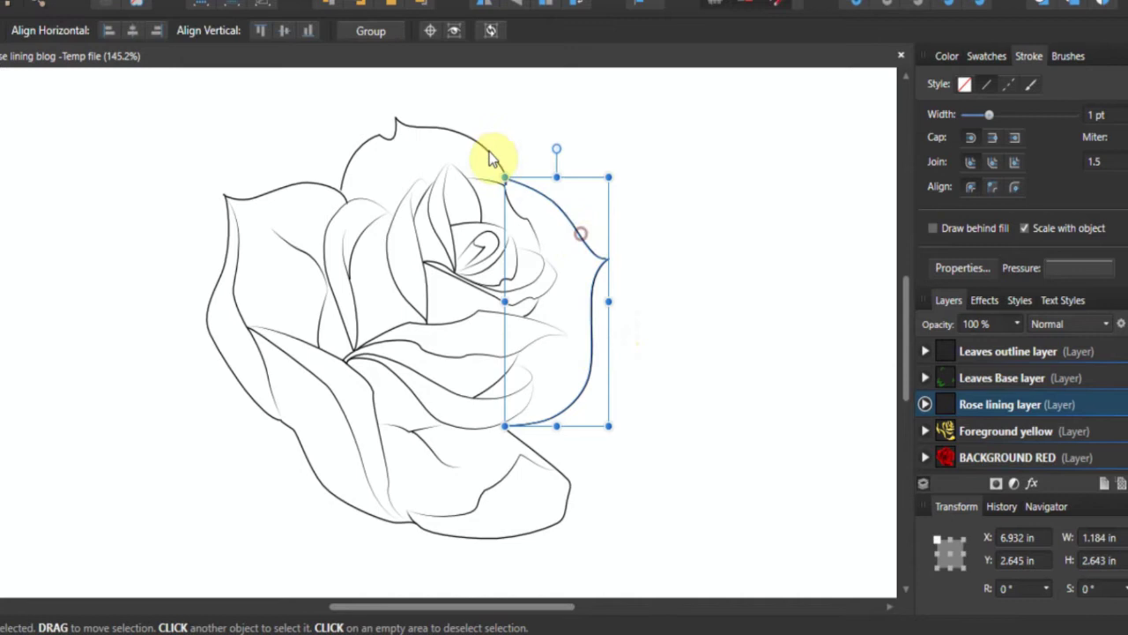
left_click(486, 152, "shift")
left_click(371, 144, "shift")
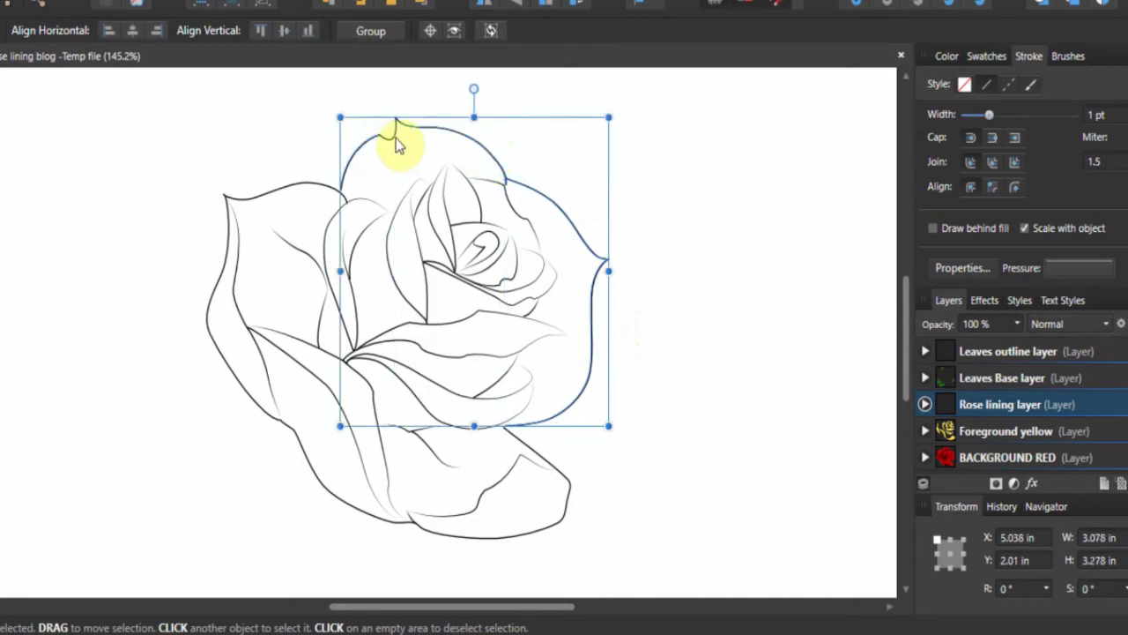
left_click(305, 186, "shift")
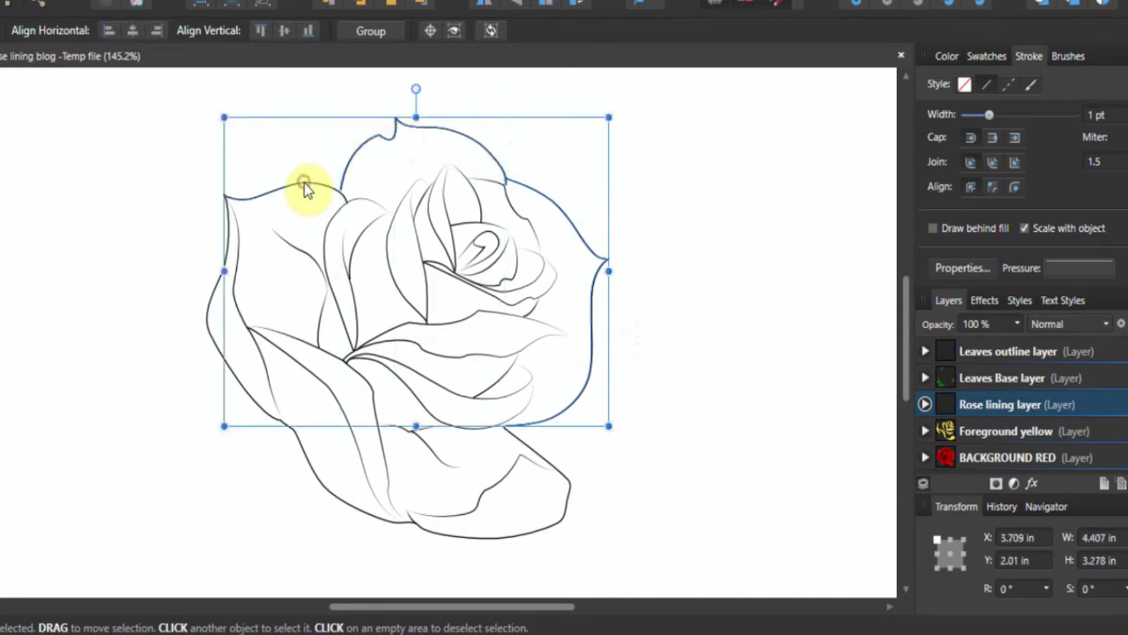
left_click(209, 303, "shift")
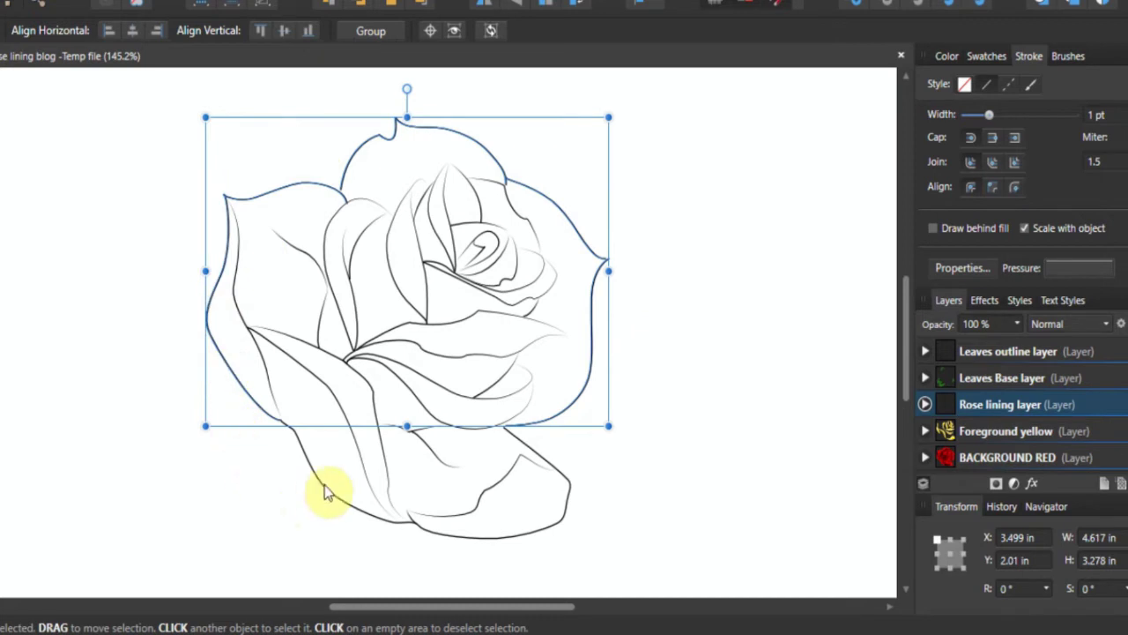
left_click(560, 521, "shift")
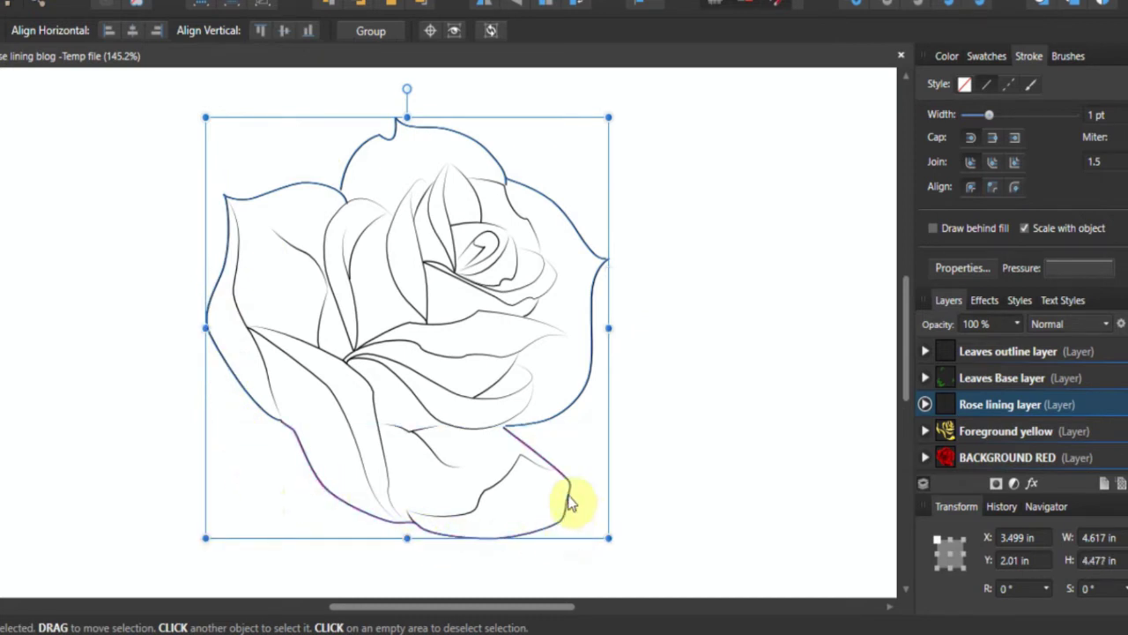
left_click(1090, 118)
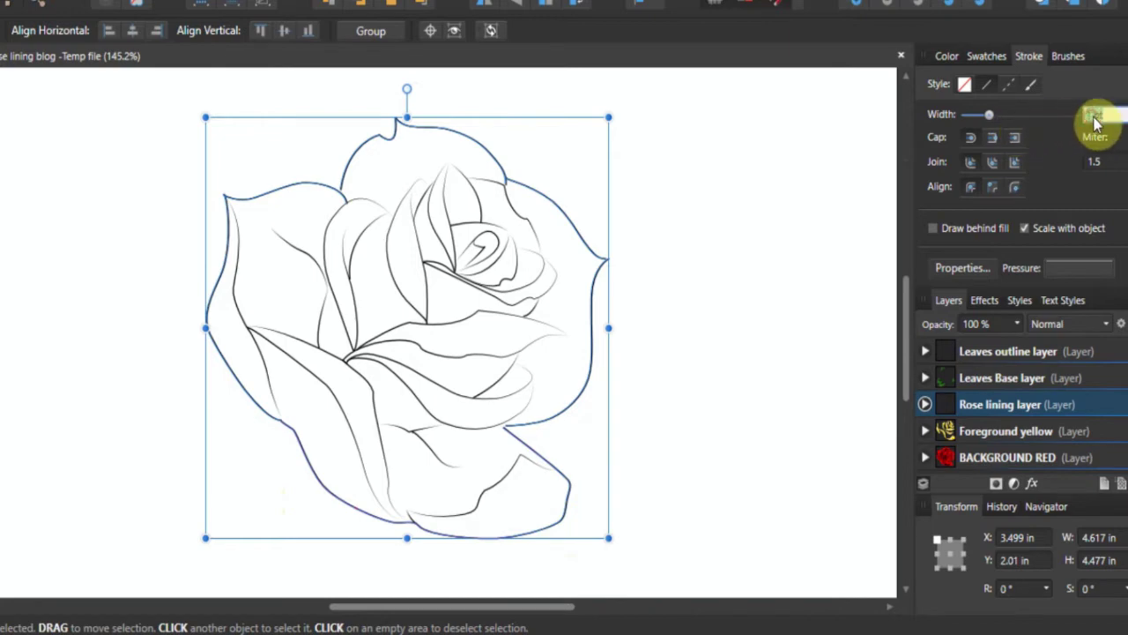
type("6pt")
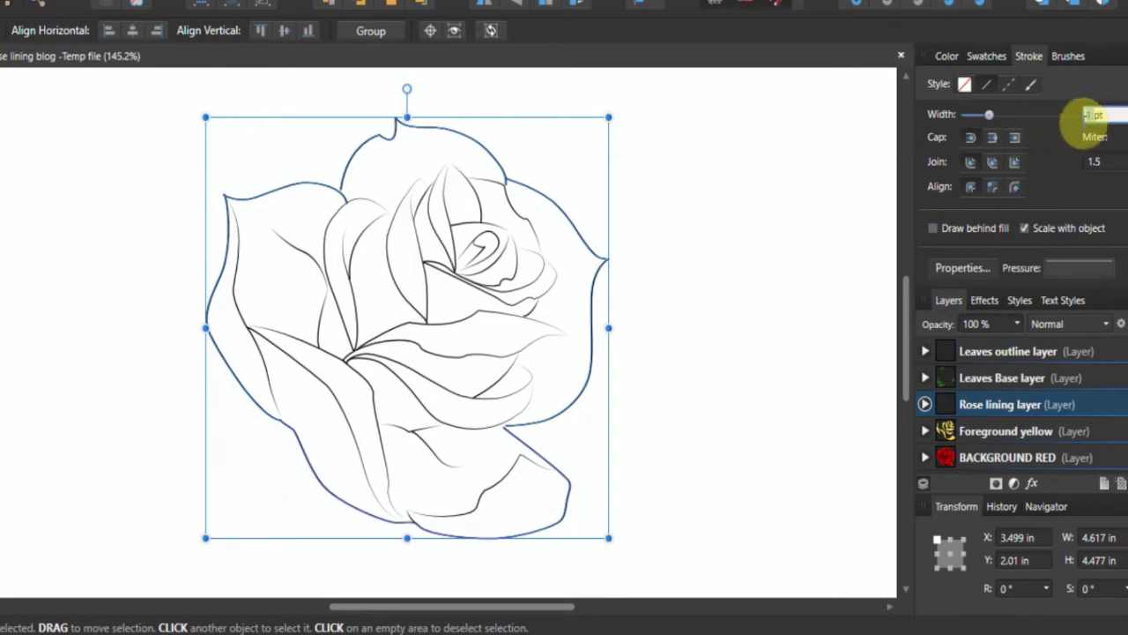
key("Return")
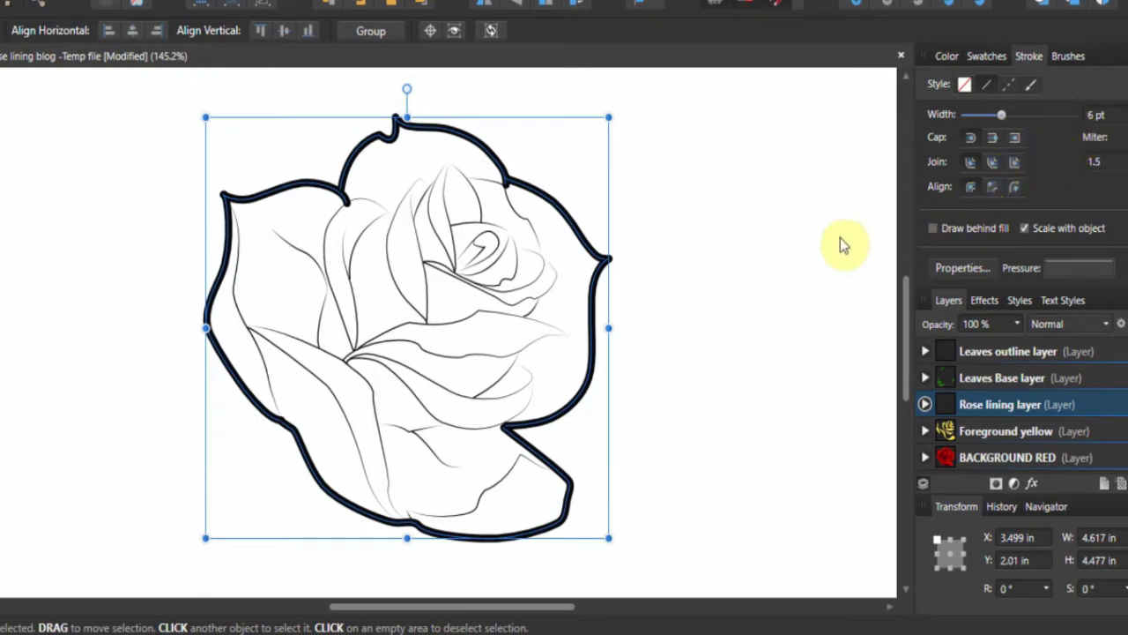
Step: Deselect the outline, then bring up the Stroke panel's pressure curve editor
left_click(748, 285)
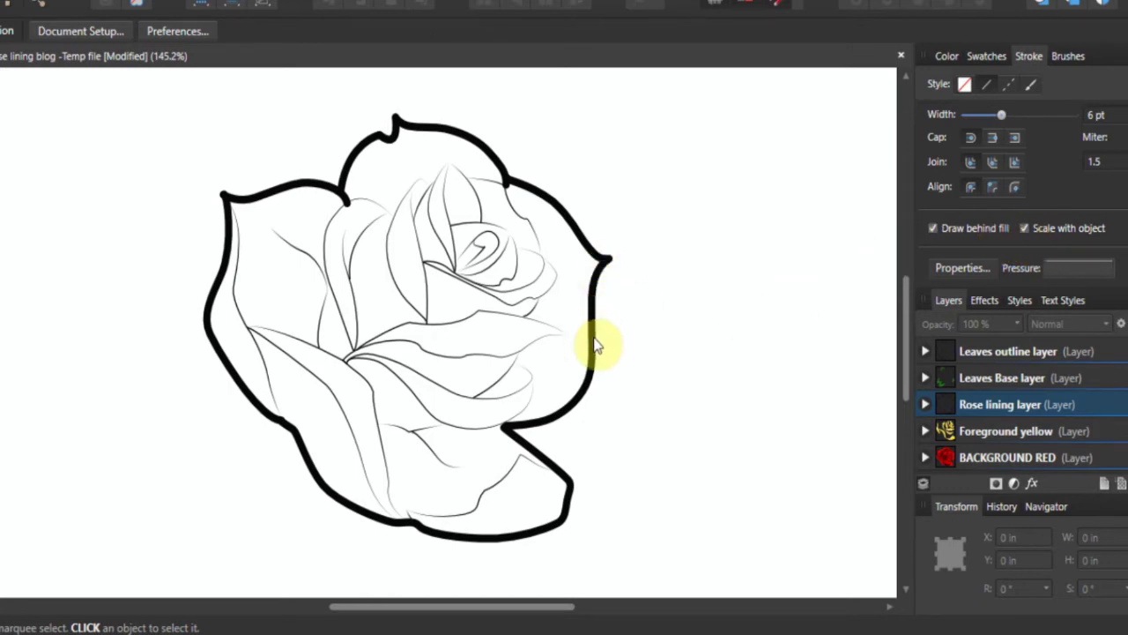
left_click(1062, 269)
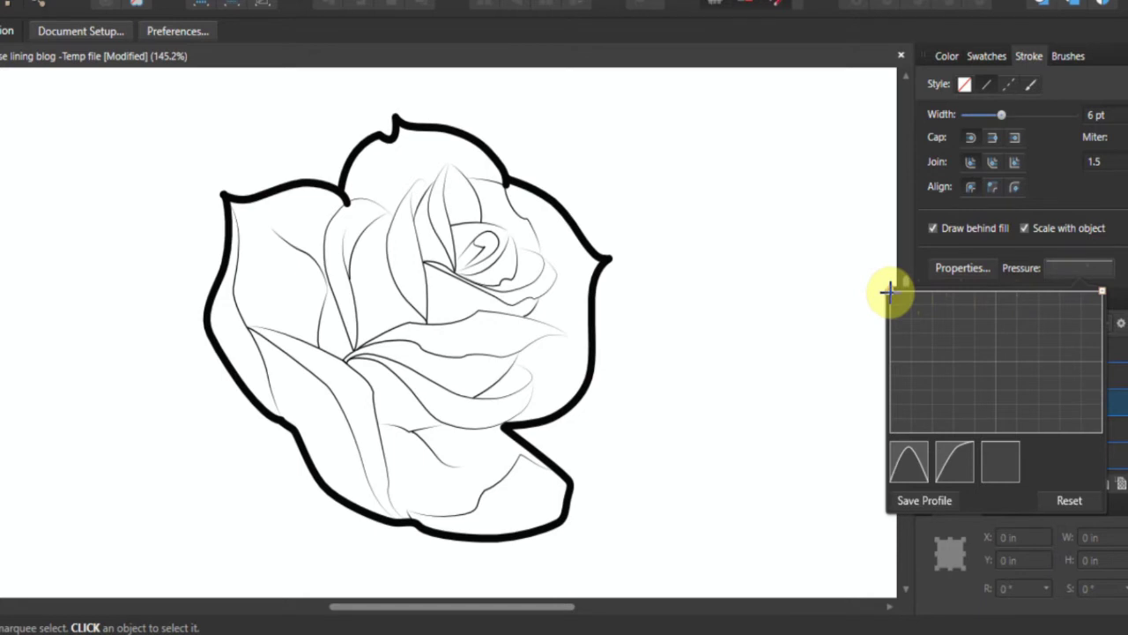
Step: Make the pressure curve slope from full width at the left to zero at the right
mouse_move(889, 291)
left_mouse_down()
mouse_move(885, 307)
mouse_move(887, 283)
left_mouse_up()
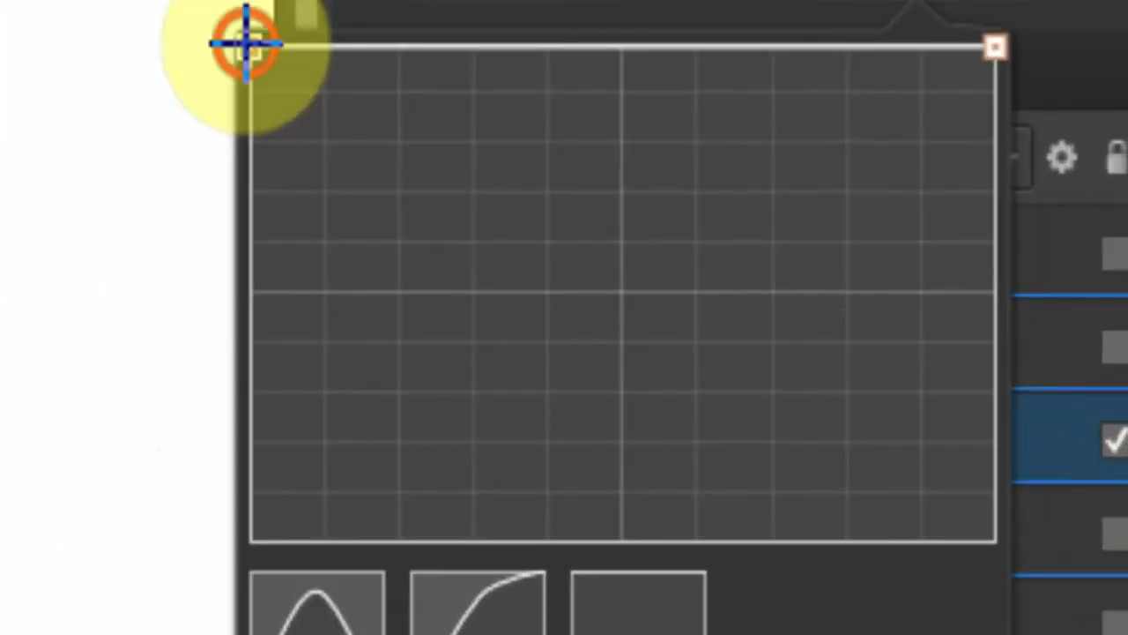
left_click_drag(427, 115, 428, 156)
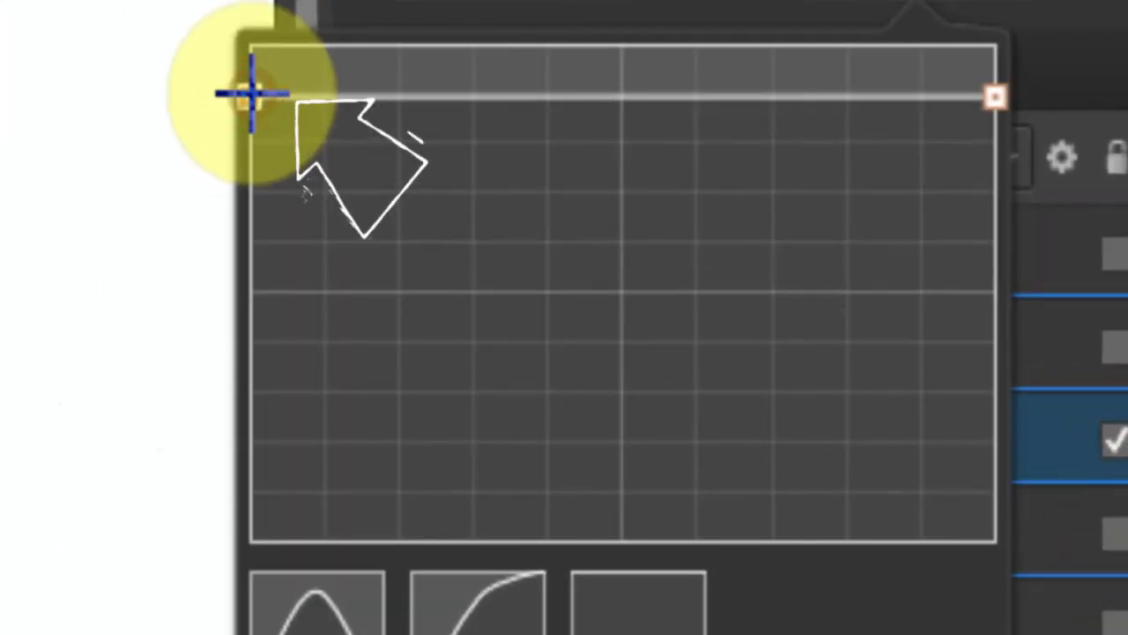
left_click_drag(252, 94, 246, 45)
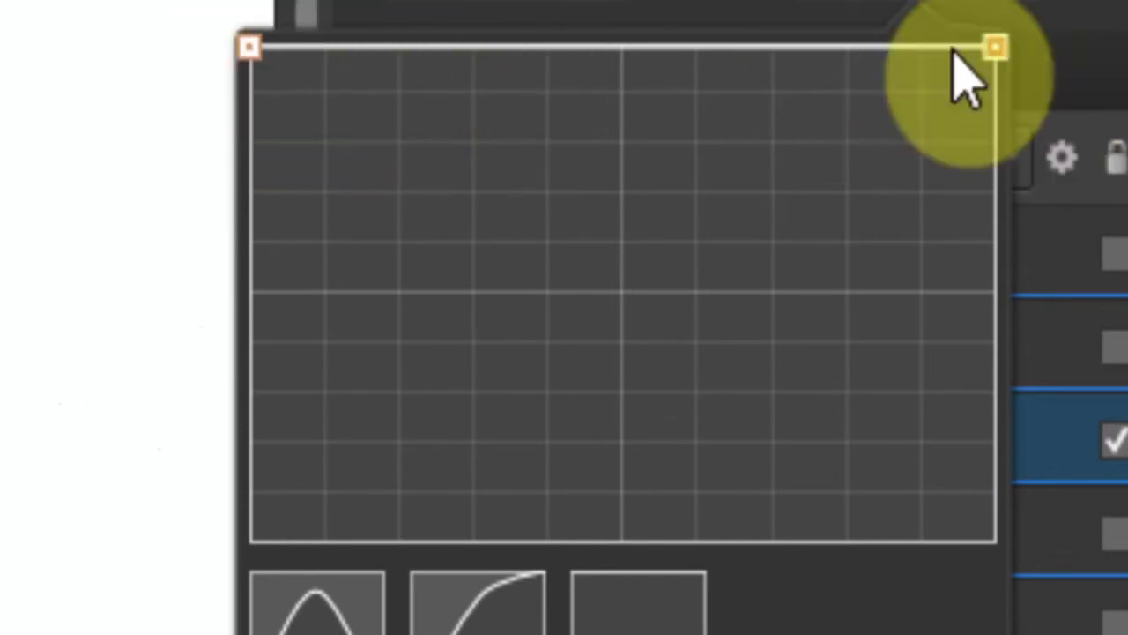
left_click_drag(995, 46, 996, 20)
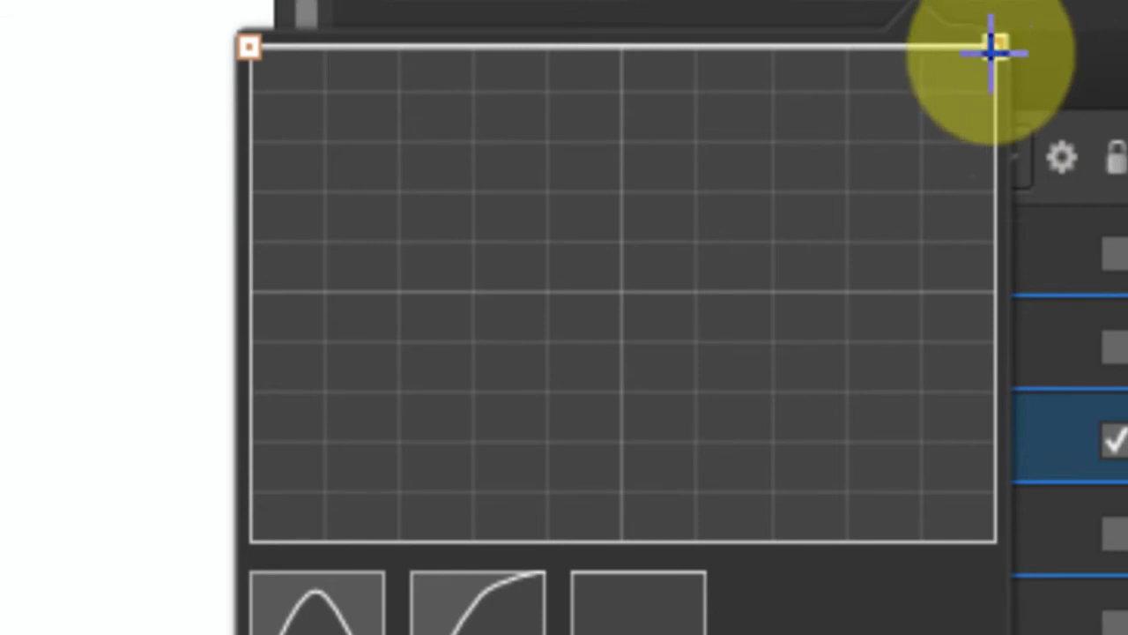
left_click(1054, 49)
left_click(935, 12)
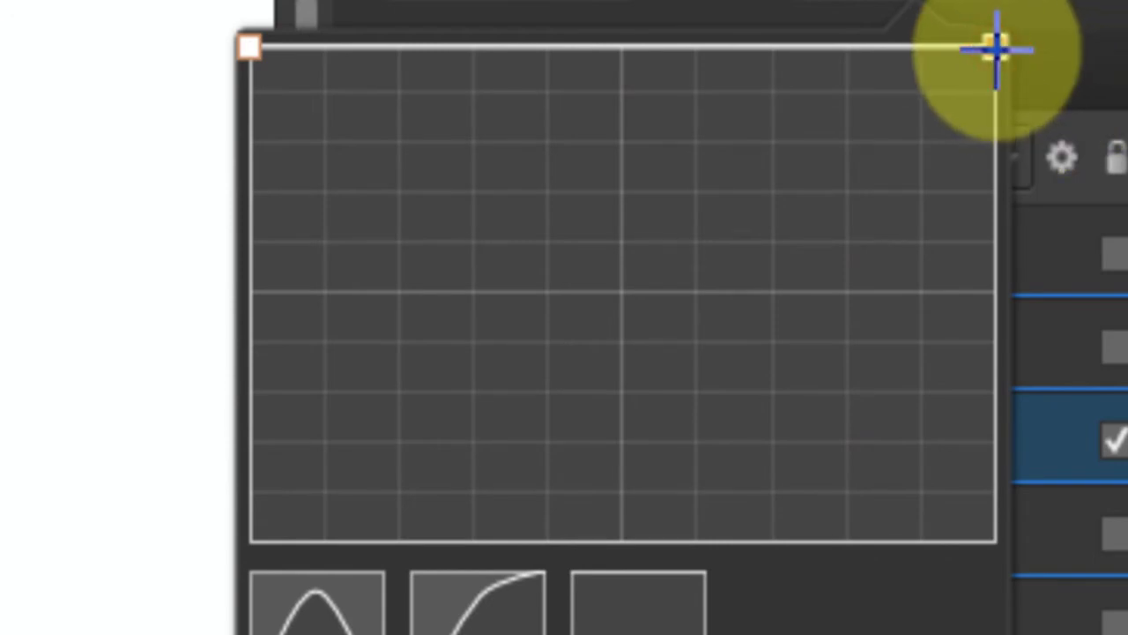
left_click_drag(996, 49, 1019, 545)
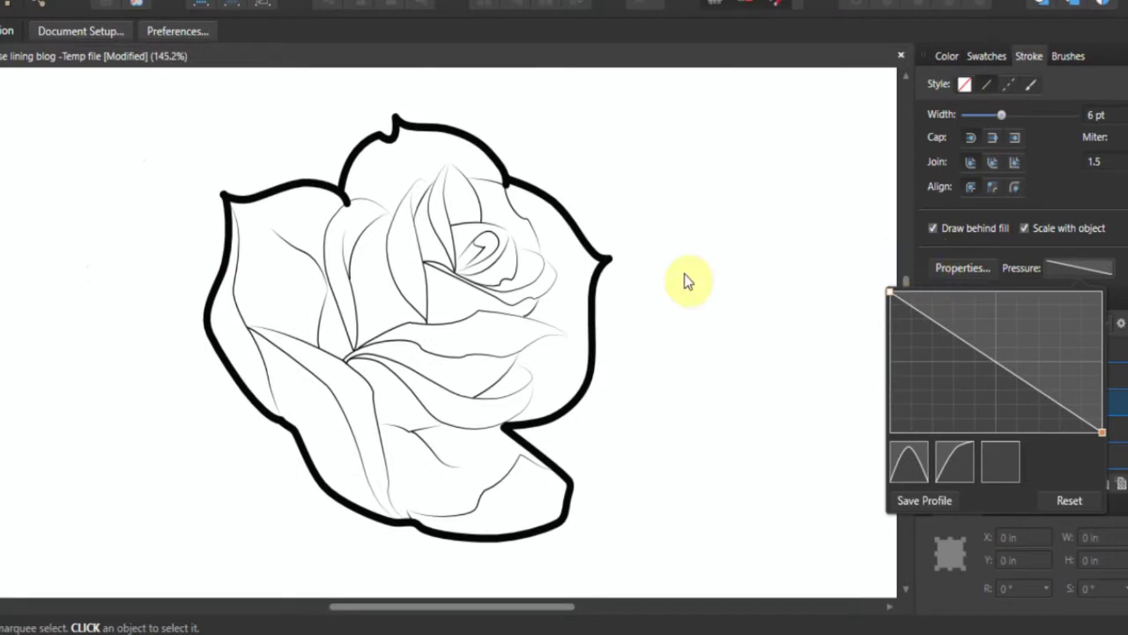
Step: Draw a short hooked Pen test curve beside the rose to preview the thick-to-thin taper
key("Escape")
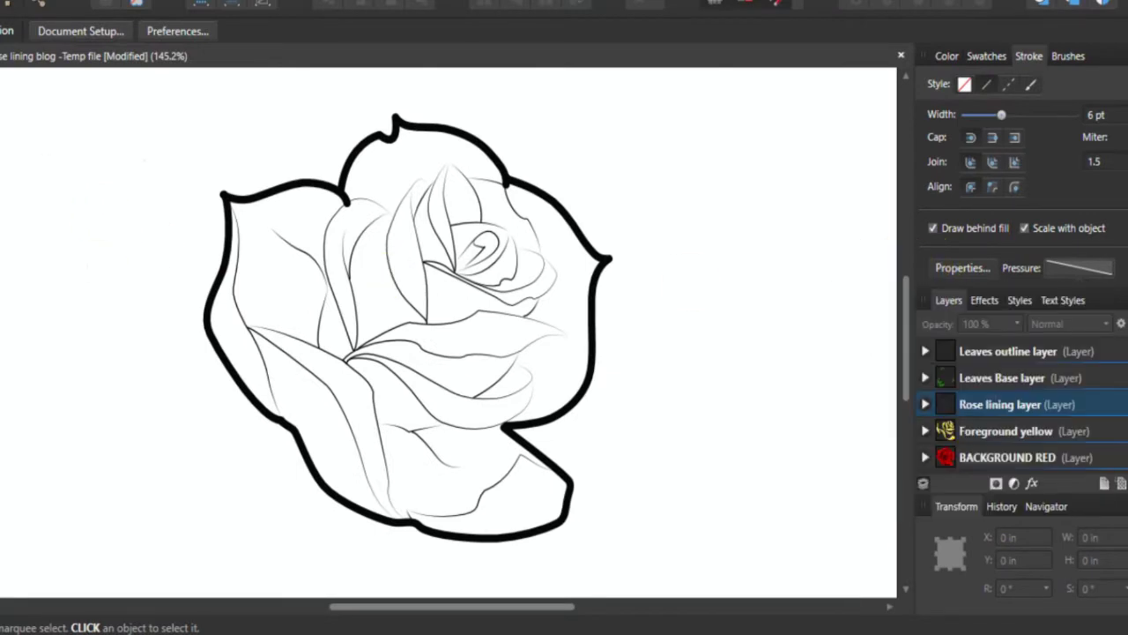
key("p")
left_click(691, 379)
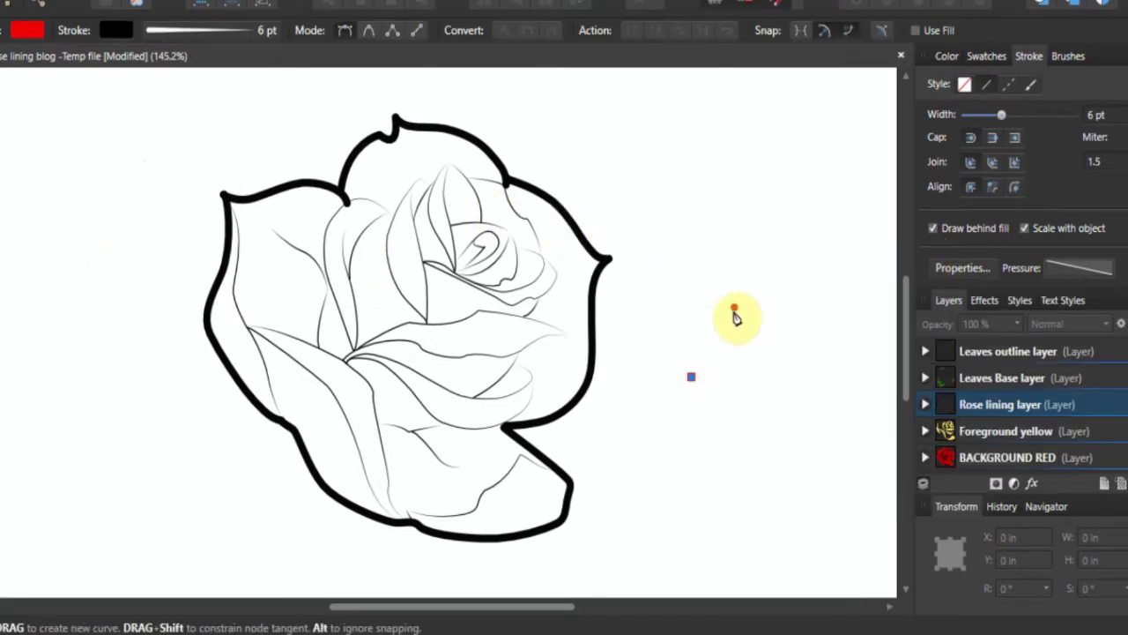
left_click_drag(734, 307, 732, 169)
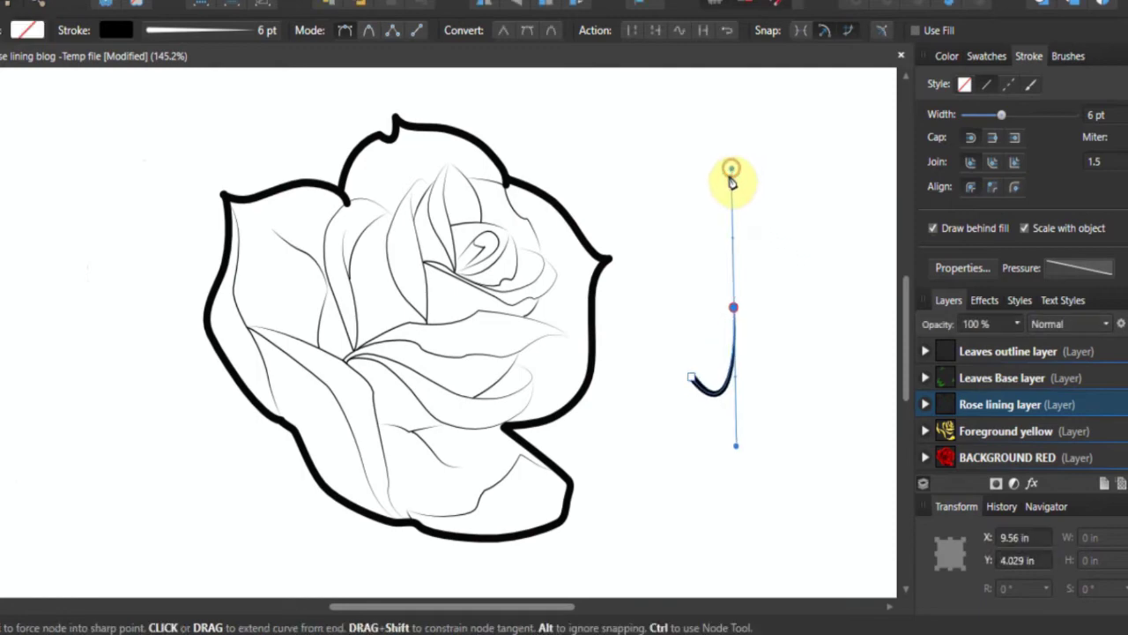
key("v")
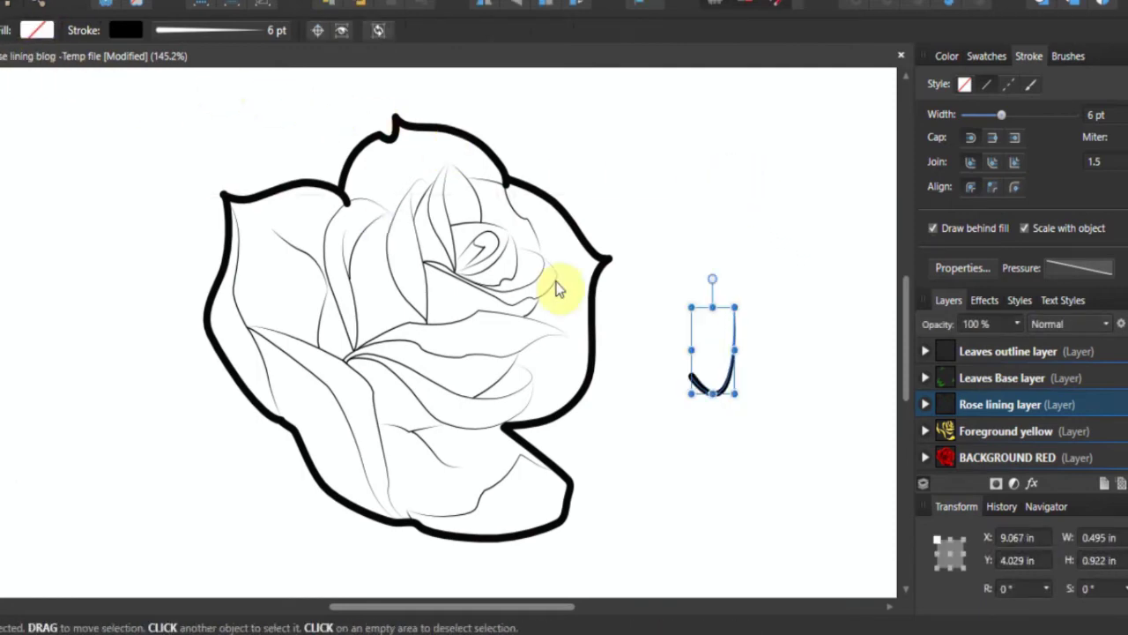
left_click(816, 380)
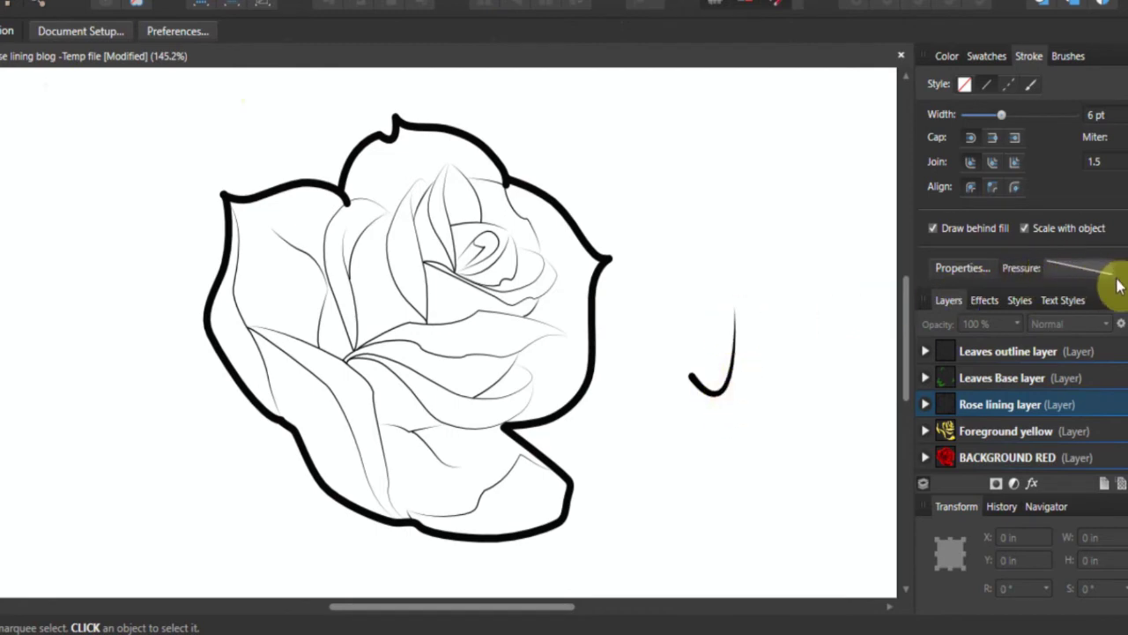
Step: Bend the pressure curve into an arch: zero at both ends, full width in the middle
left_click(1082, 270)
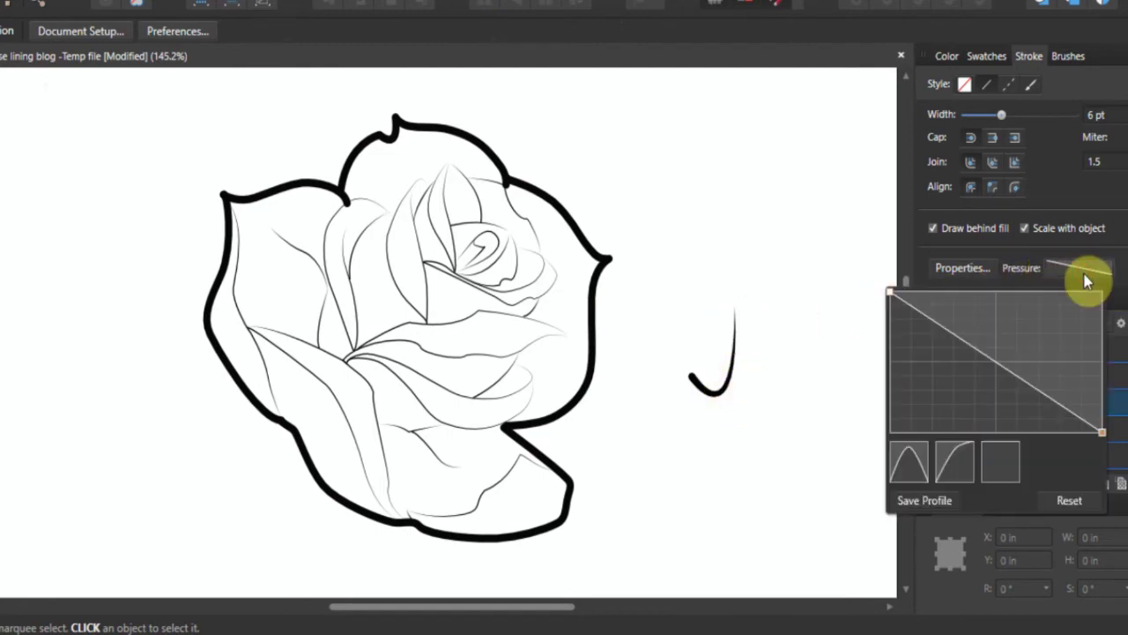
left_click(892, 294)
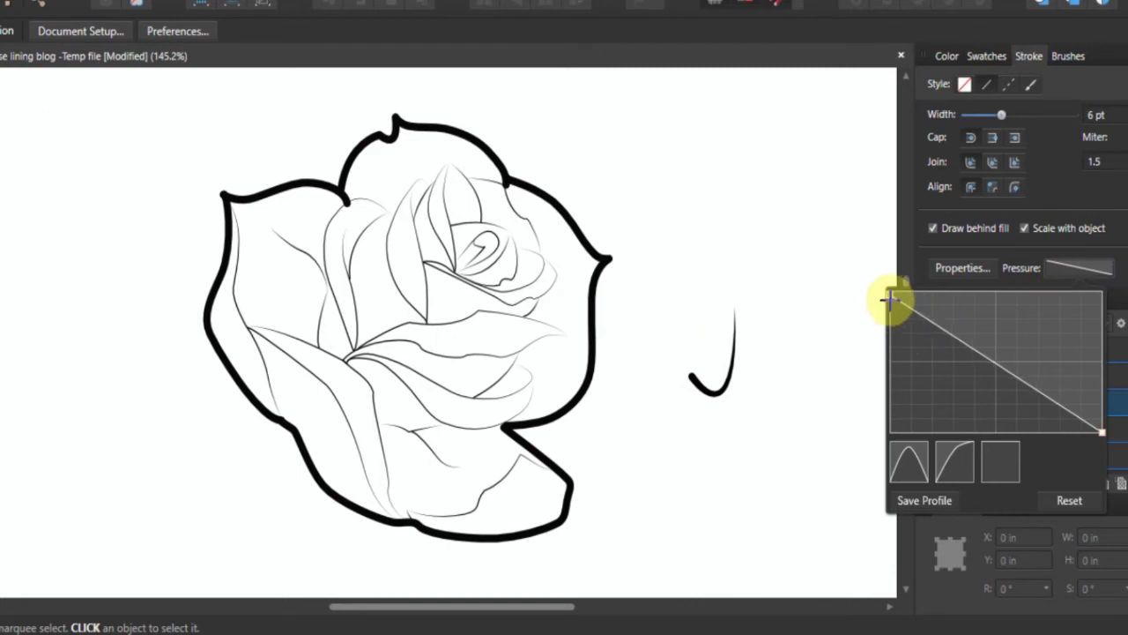
left_click_drag(892, 295, 894, 425)
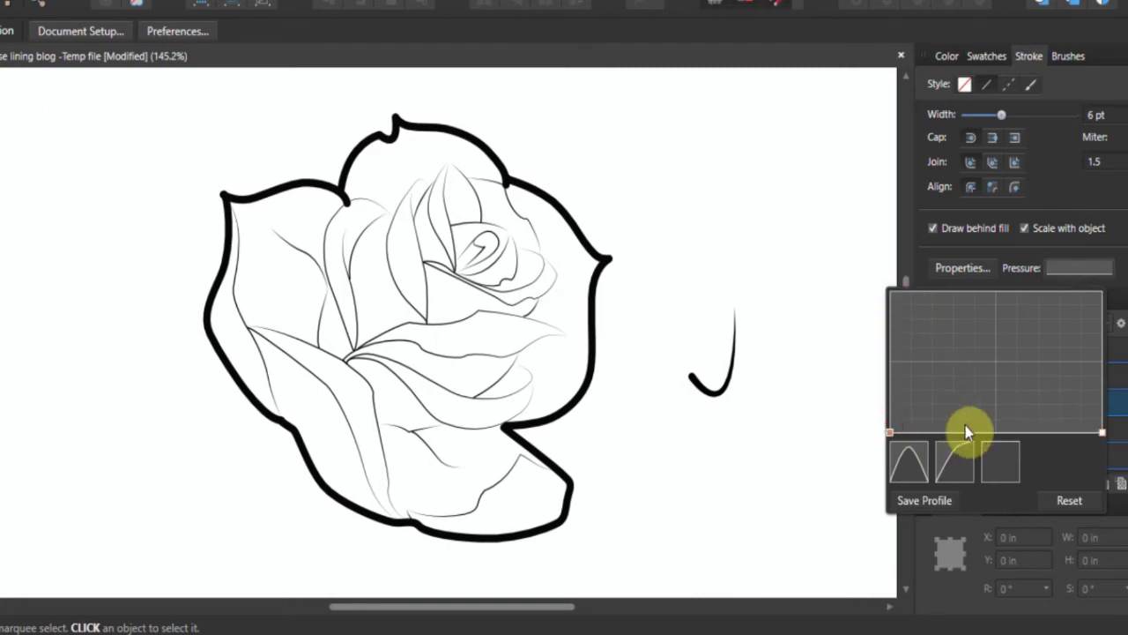
left_click_drag(996, 431, 994, 292)
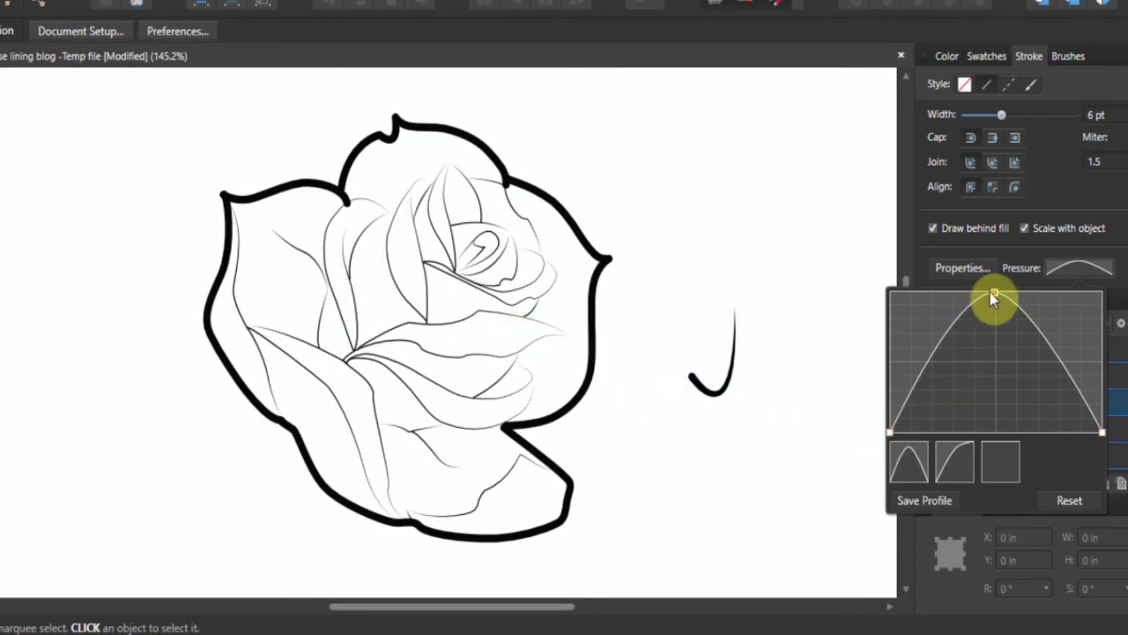
Step: Draw a second Pen test curve near the rose's upper right to check the thin-thick-thin taper
left_click(1088, 436)
key("p")
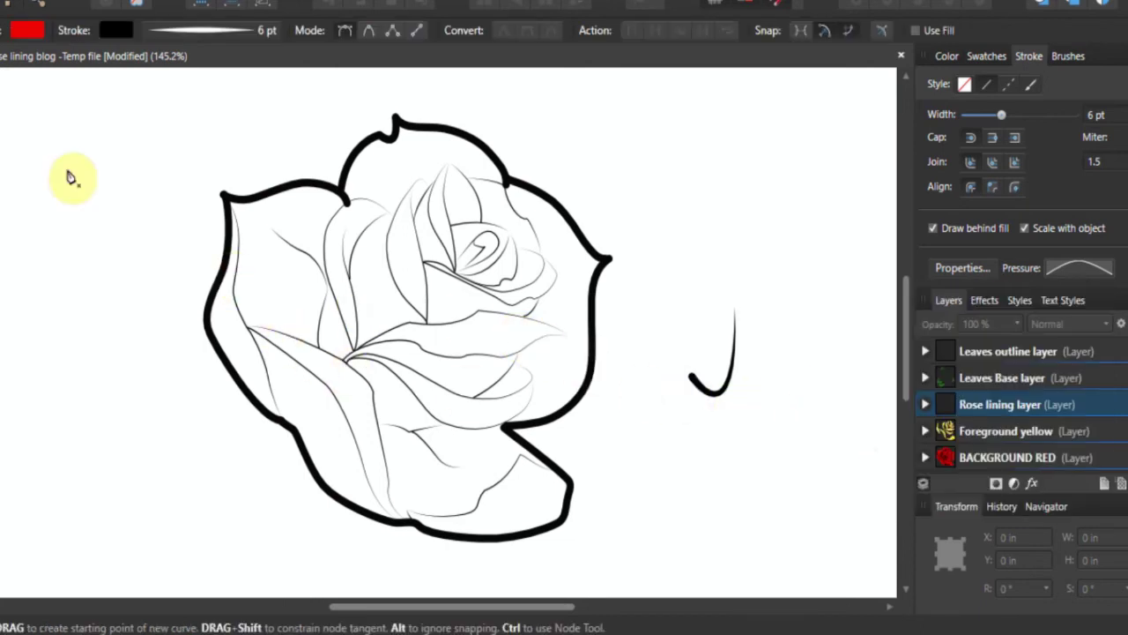
left_click(621, 194)
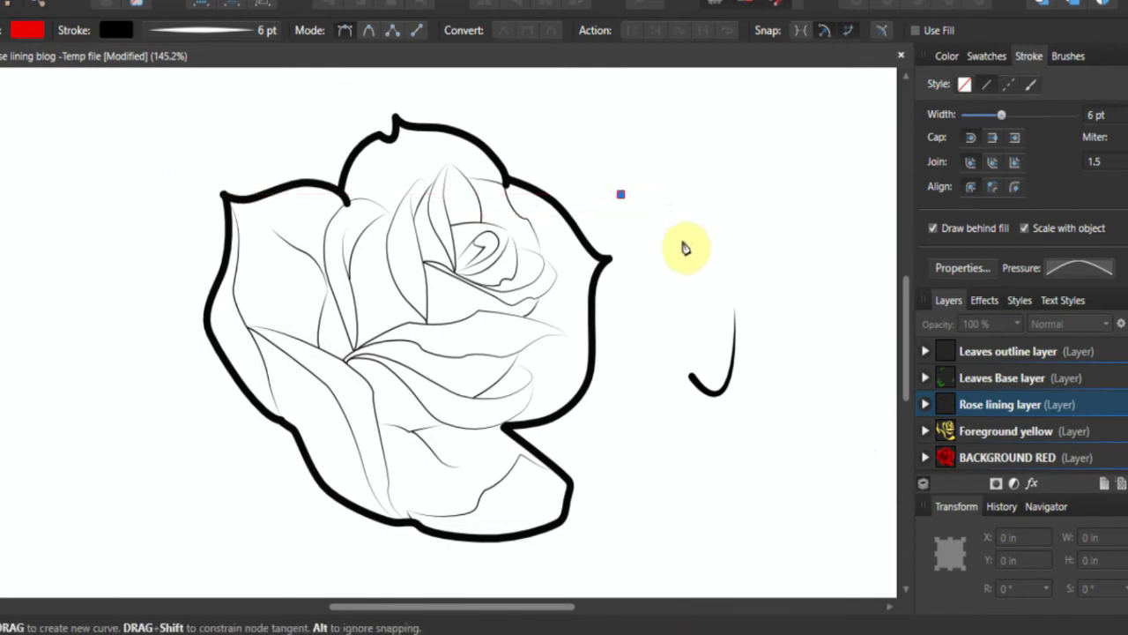
left_click_drag(691, 240, 736, 240)
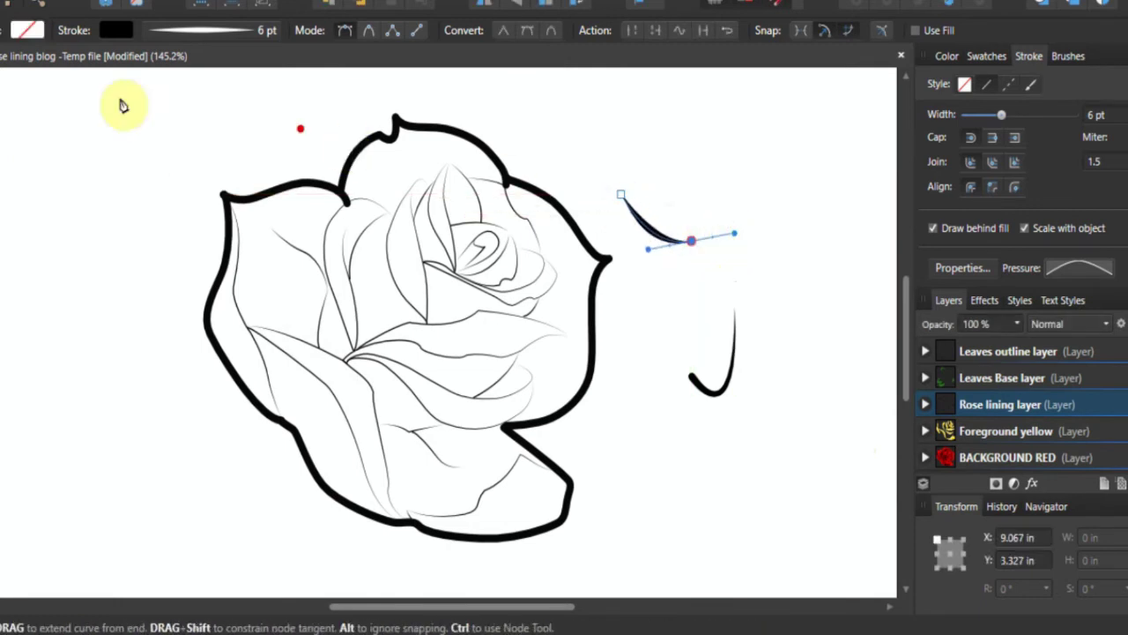
key("Escape")
key("v")
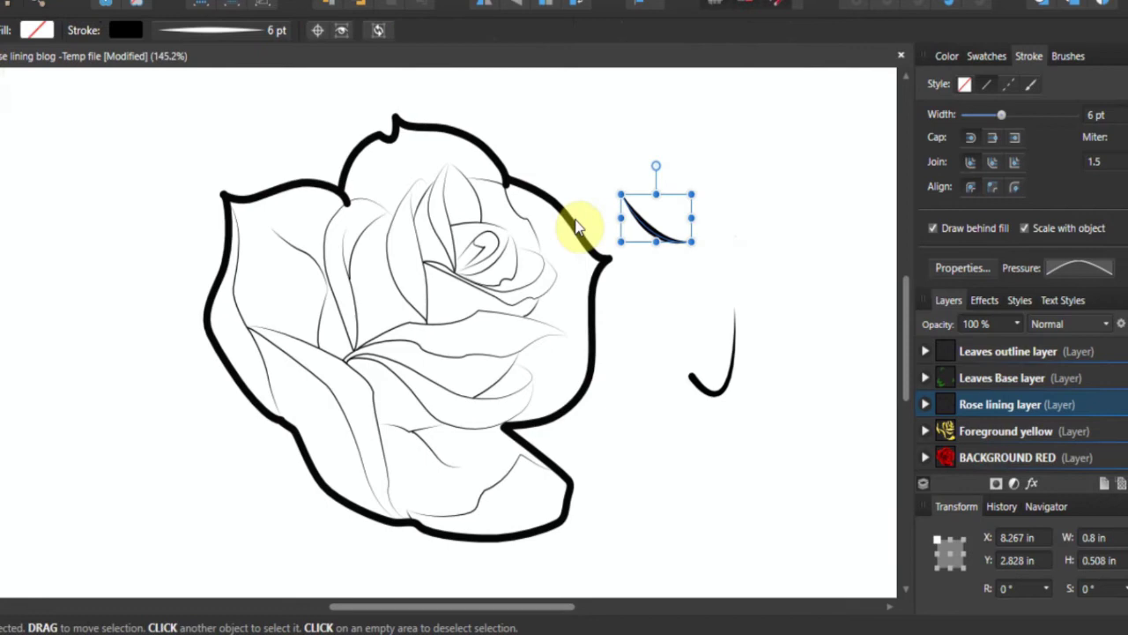
left_click(598, 168)
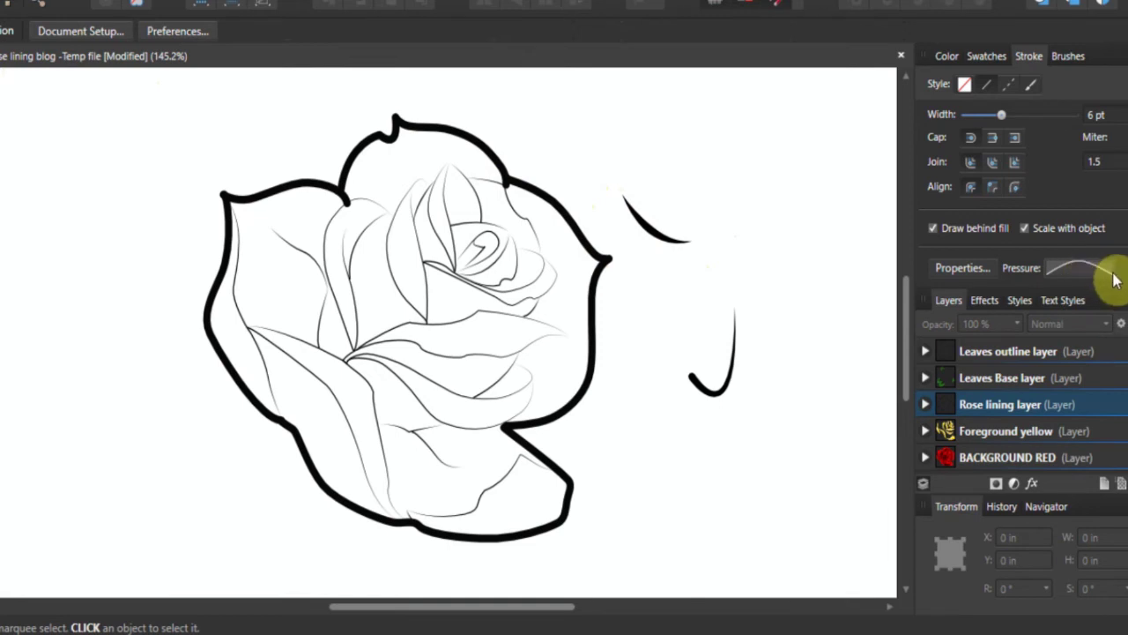
Step: Store the arched pressure curve as a new preset with Save Profile
left_click(1081, 278)
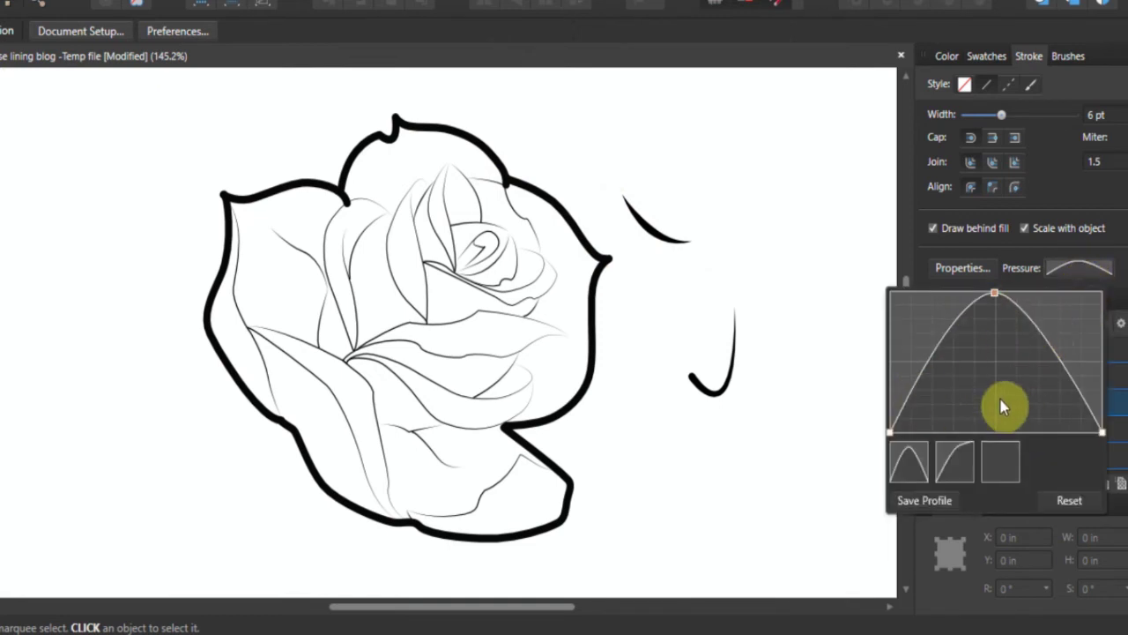
left_click(922, 504)
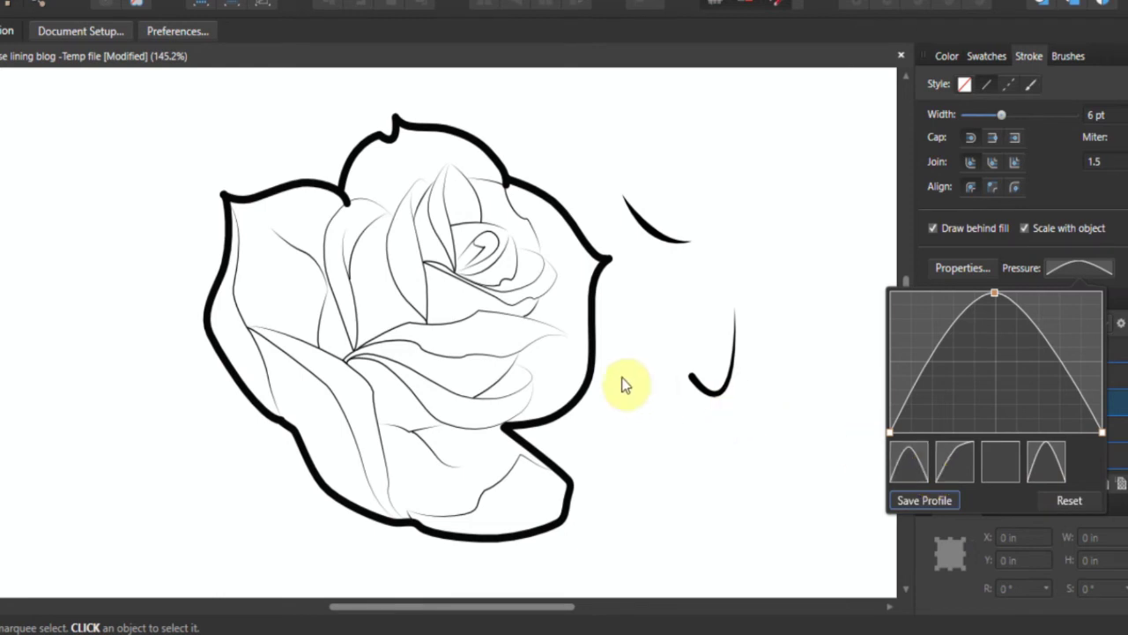
Step: Select all nine outer outline curves and apply the saved bell-shaped pressure preset to them
left_click(587, 379)
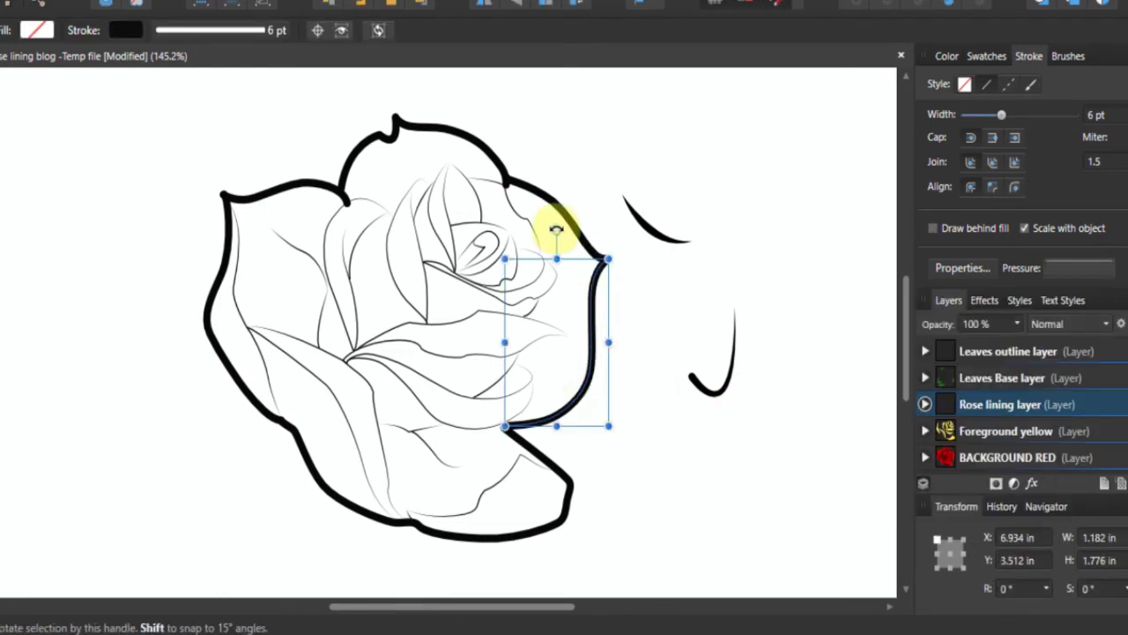
left_click(564, 217, "shift")
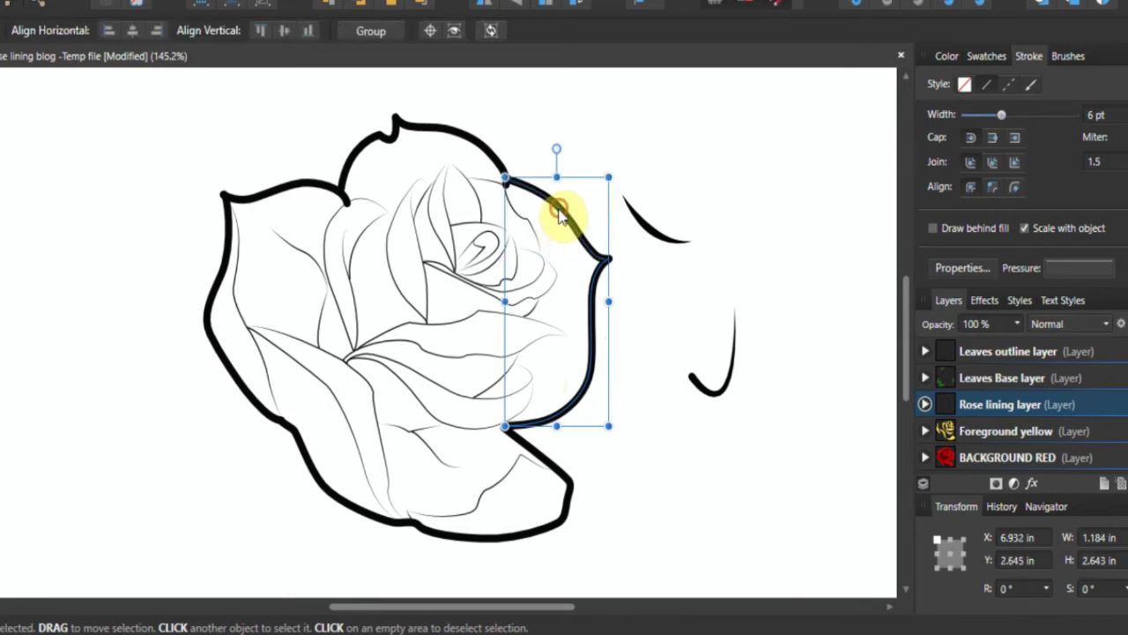
left_click(490, 167, "shift")
left_click(344, 168, "shift")
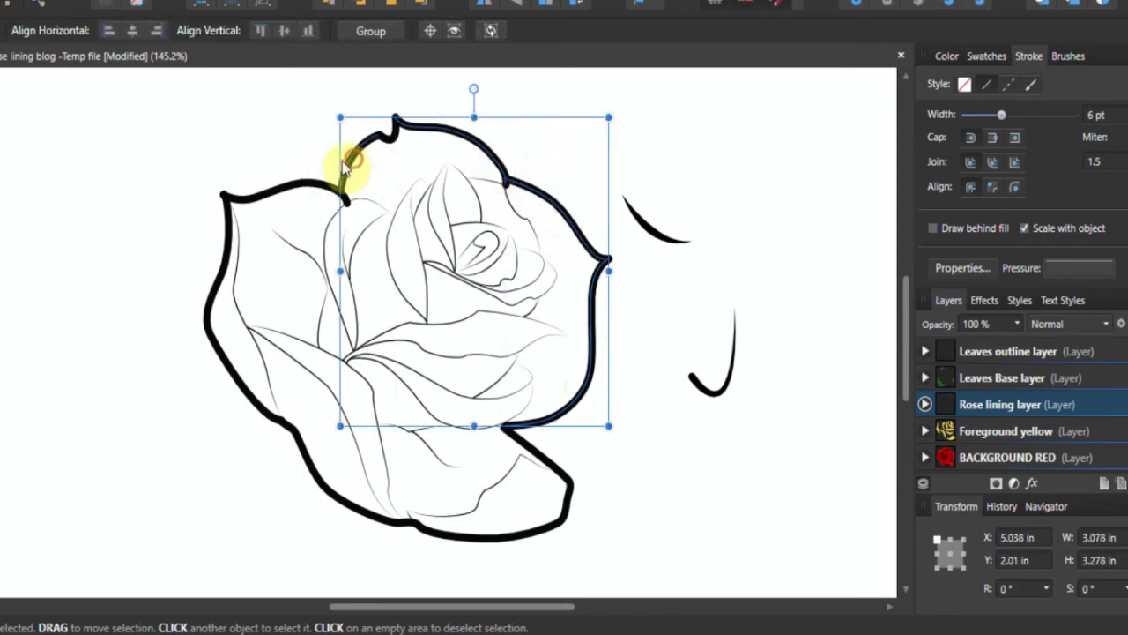
left_click(298, 192, "shift")
left_click(209, 323, "shift")
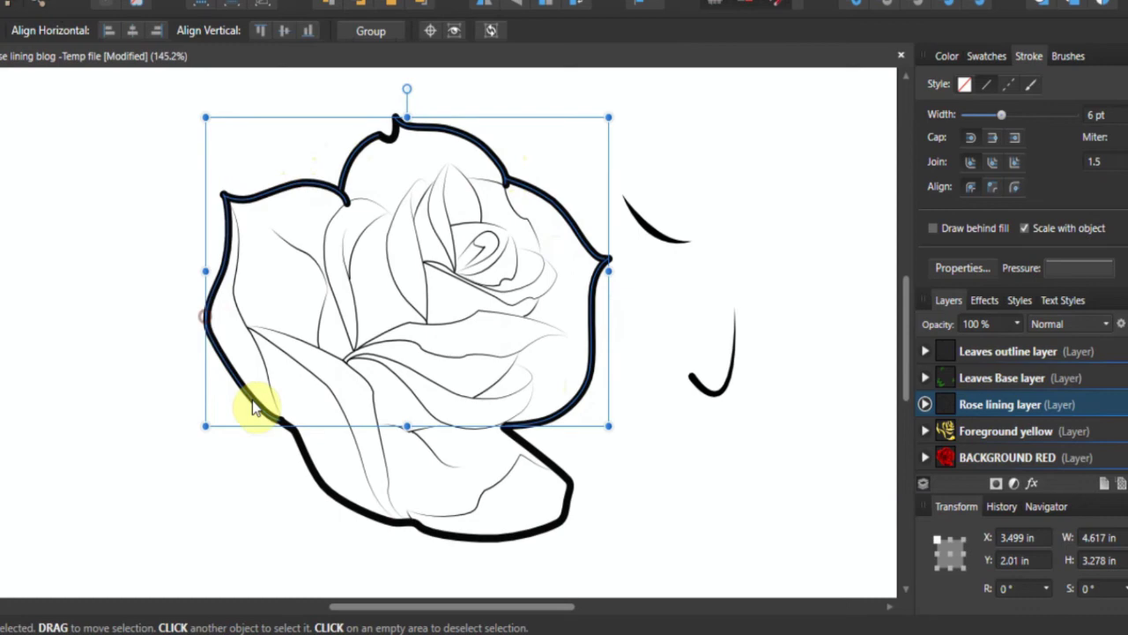
left_click(300, 461, "shift")
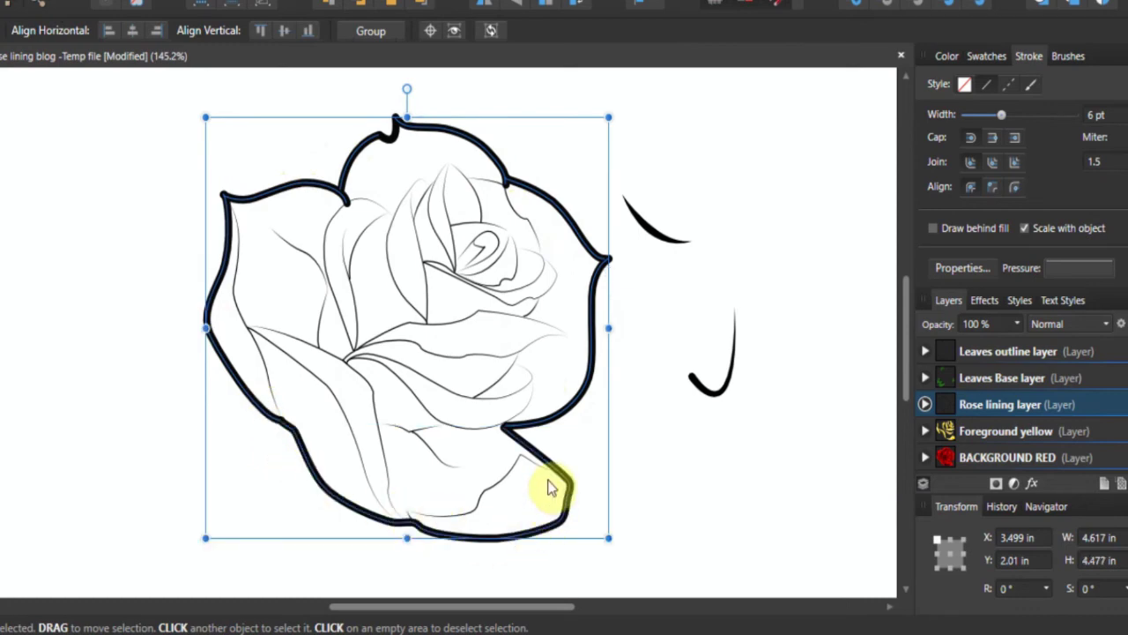
left_click(519, 445, "shift")
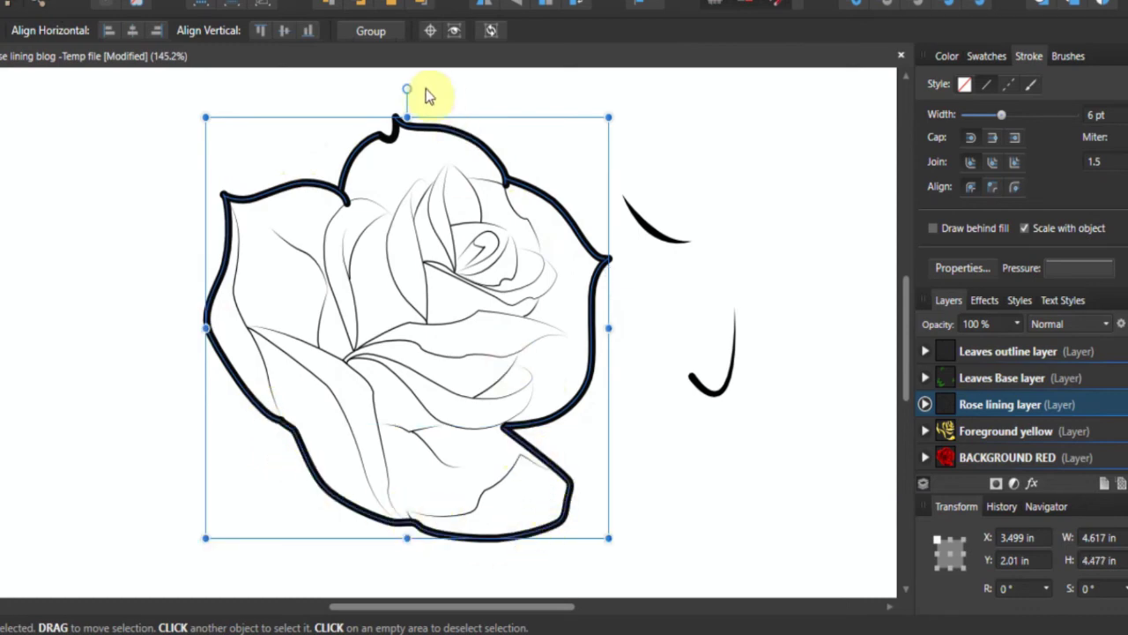
left_click(392, 134, "shift")
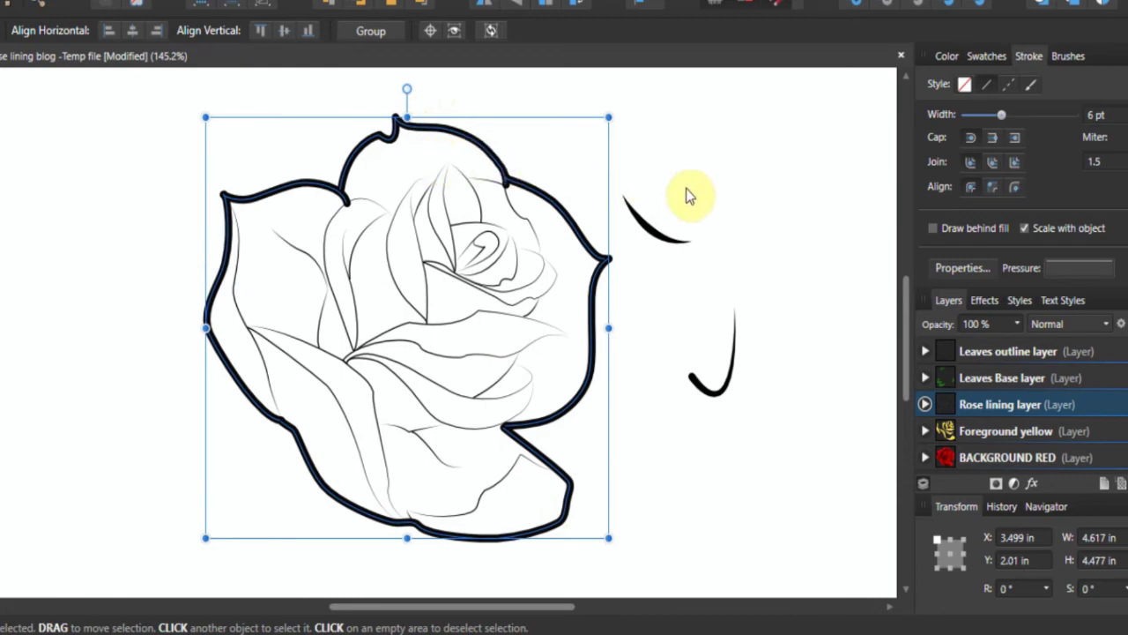
left_click(1088, 269)
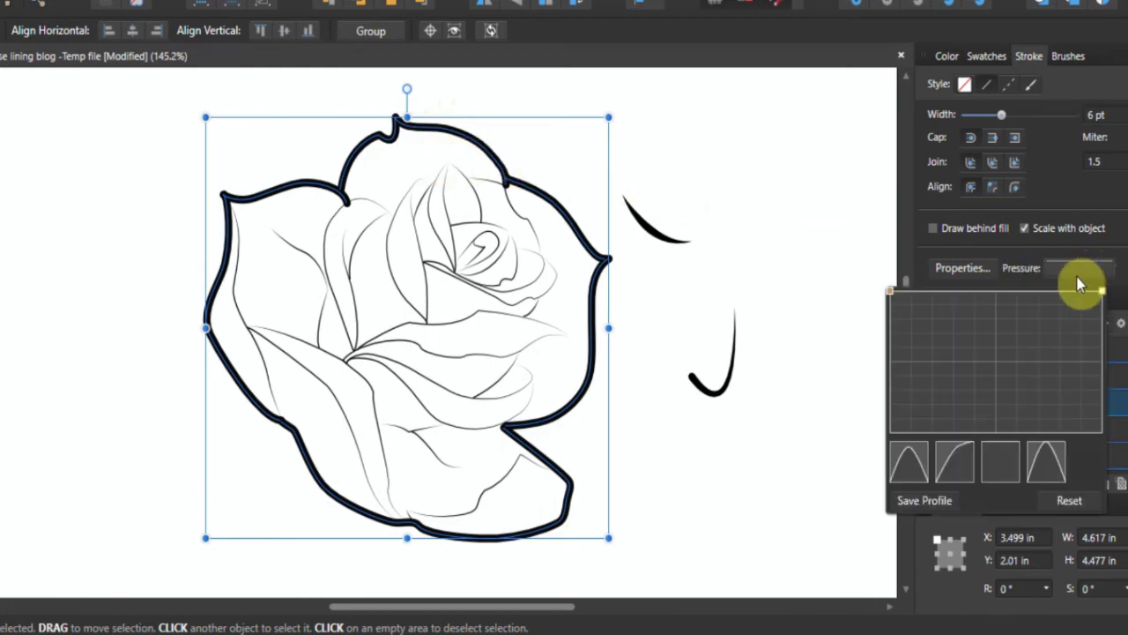
left_click(910, 461)
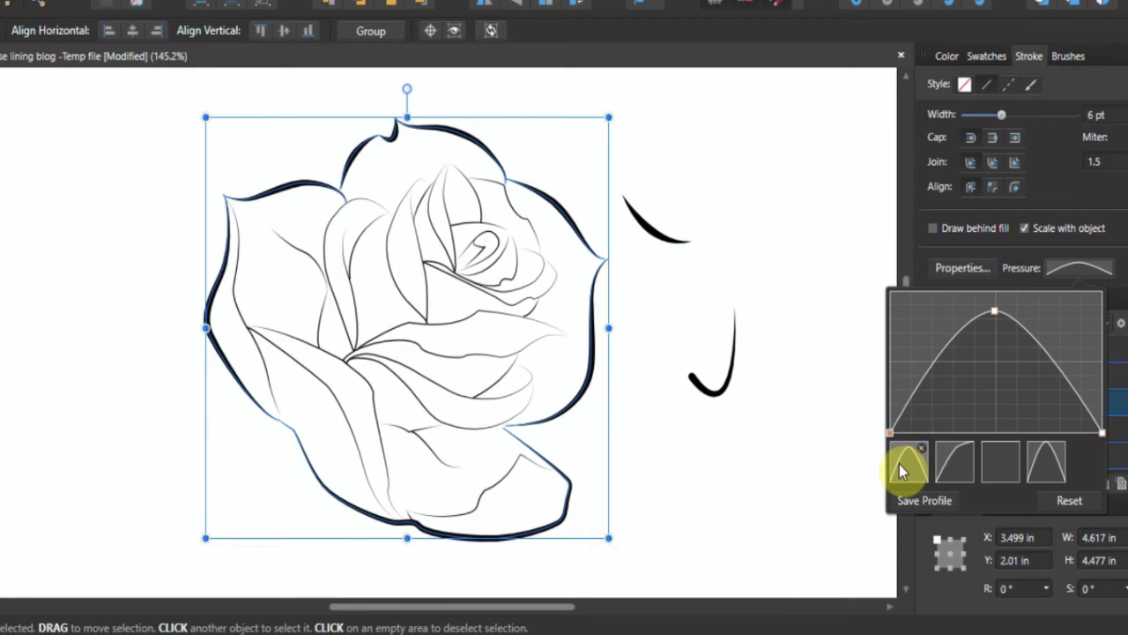
Step: Delete the small hook test stroke and the curved test stroke beside the rose
left_click(793, 429)
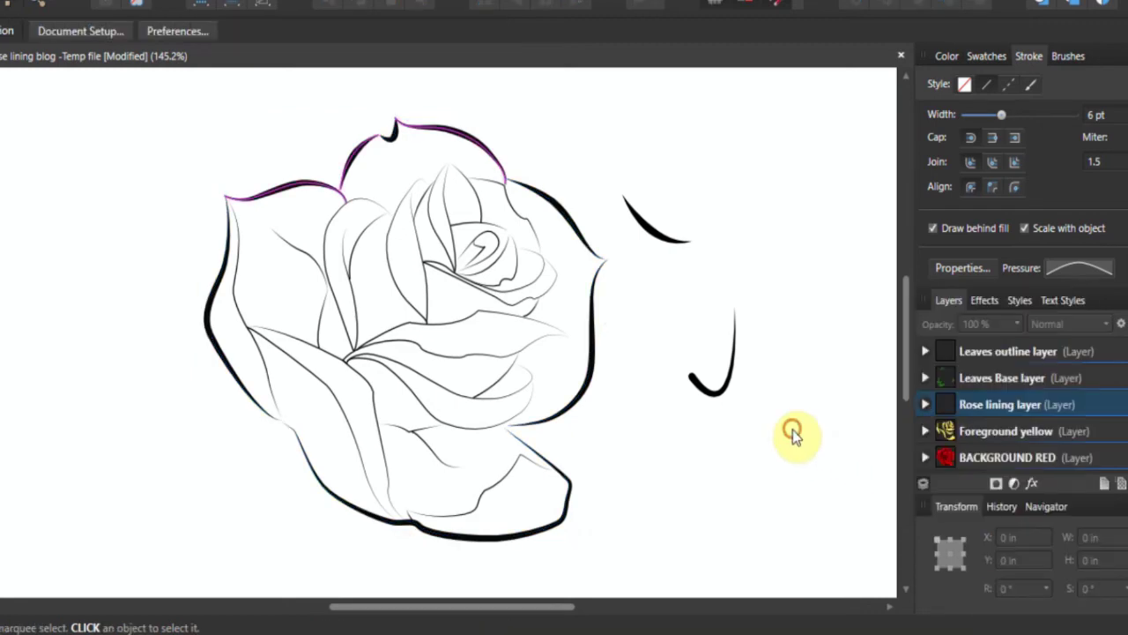
left_click(722, 389)
key("Delete")
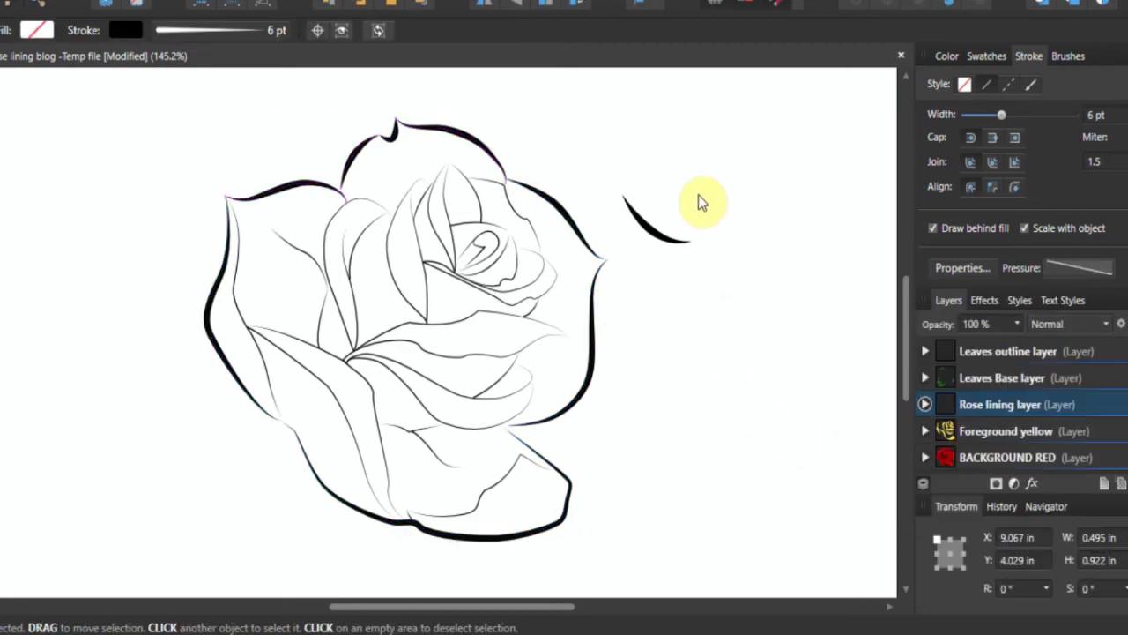
left_click(659, 227)
key("Delete")
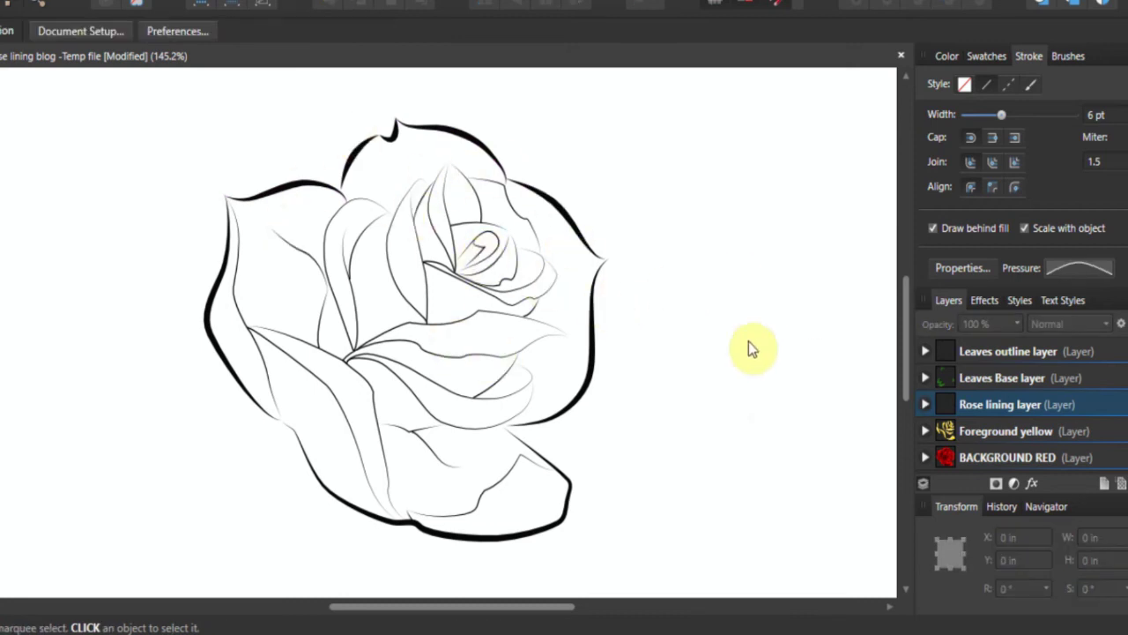
Step: Reselect the rose's outer outline curves, from the right petal around to the lower curve
left_click(1063, 275)
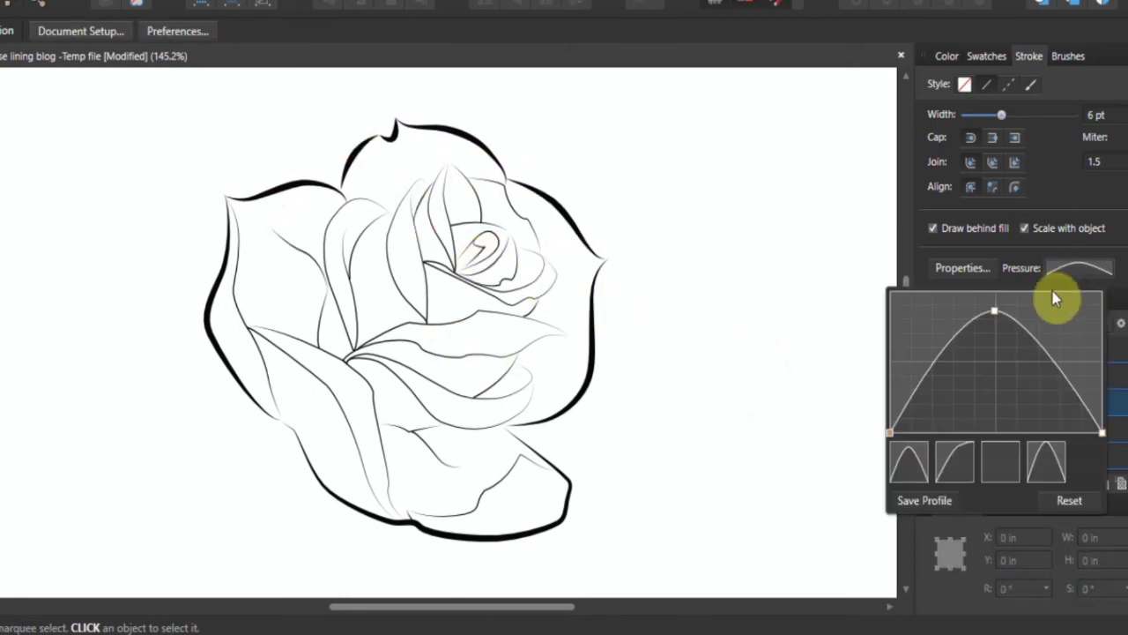
left_click(593, 342)
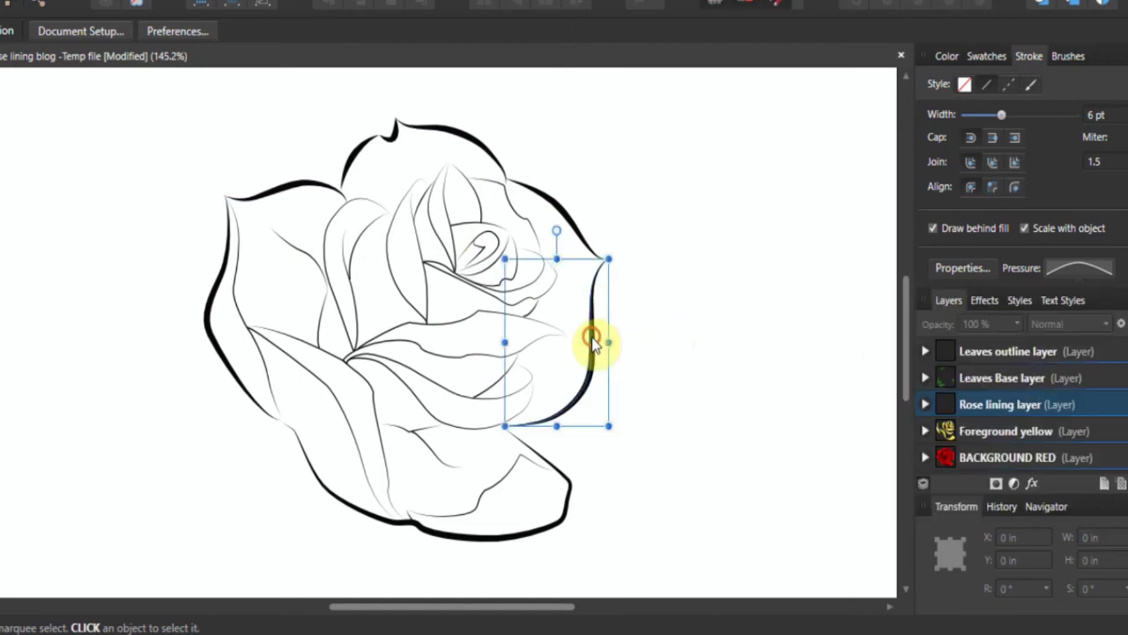
left_click(568, 214, "shift")
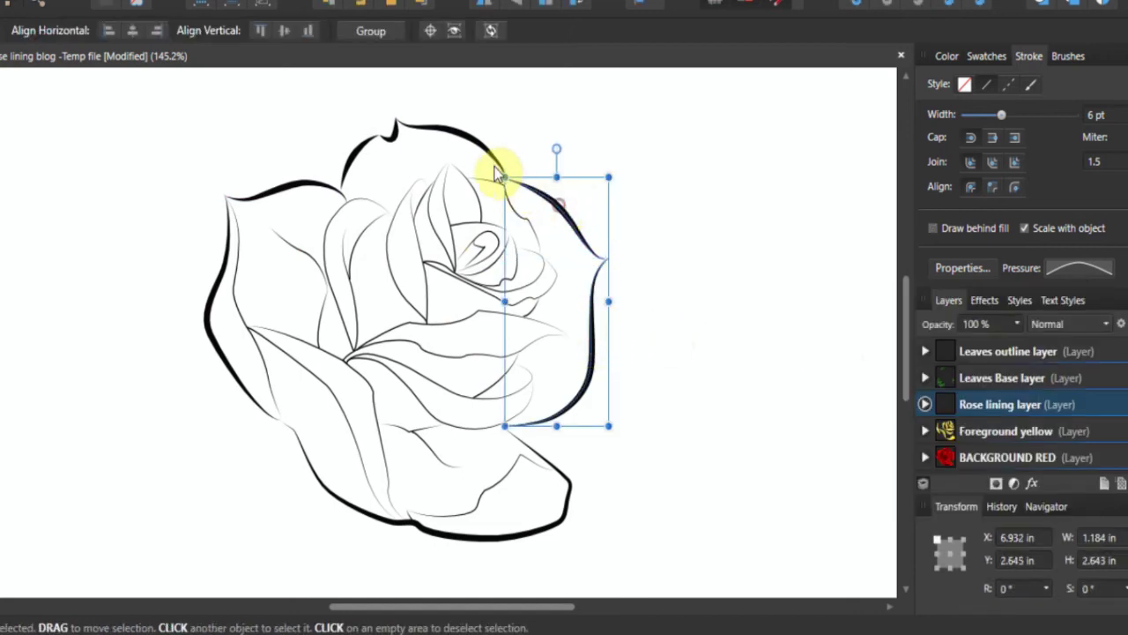
left_click(493, 164, "shift")
left_click(391, 143, "shift")
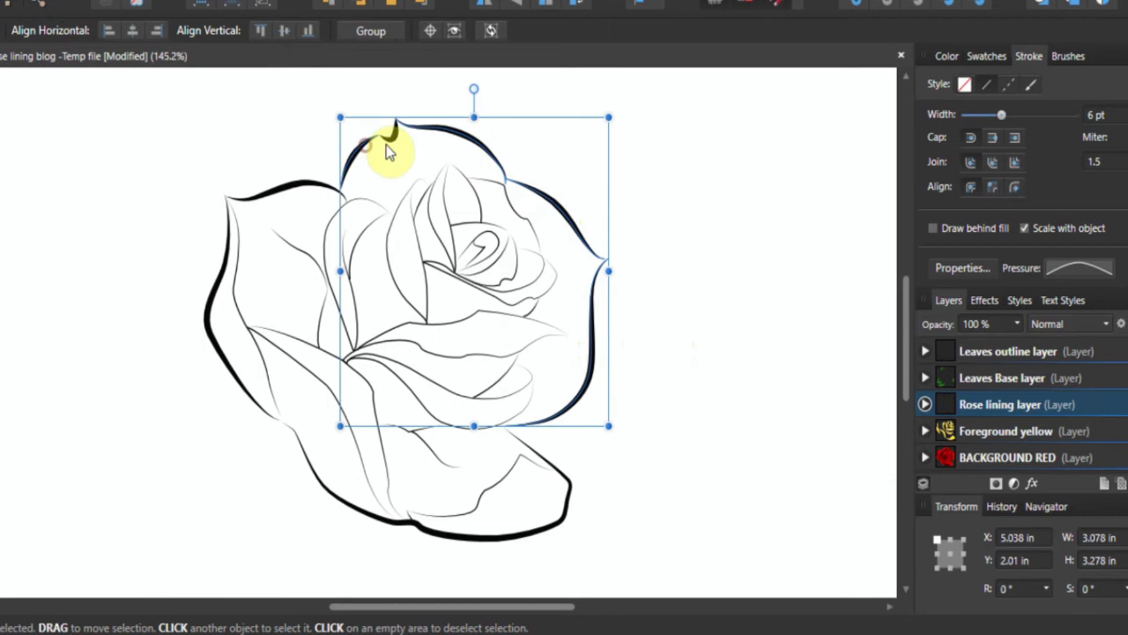
left_click(324, 184, "shift")
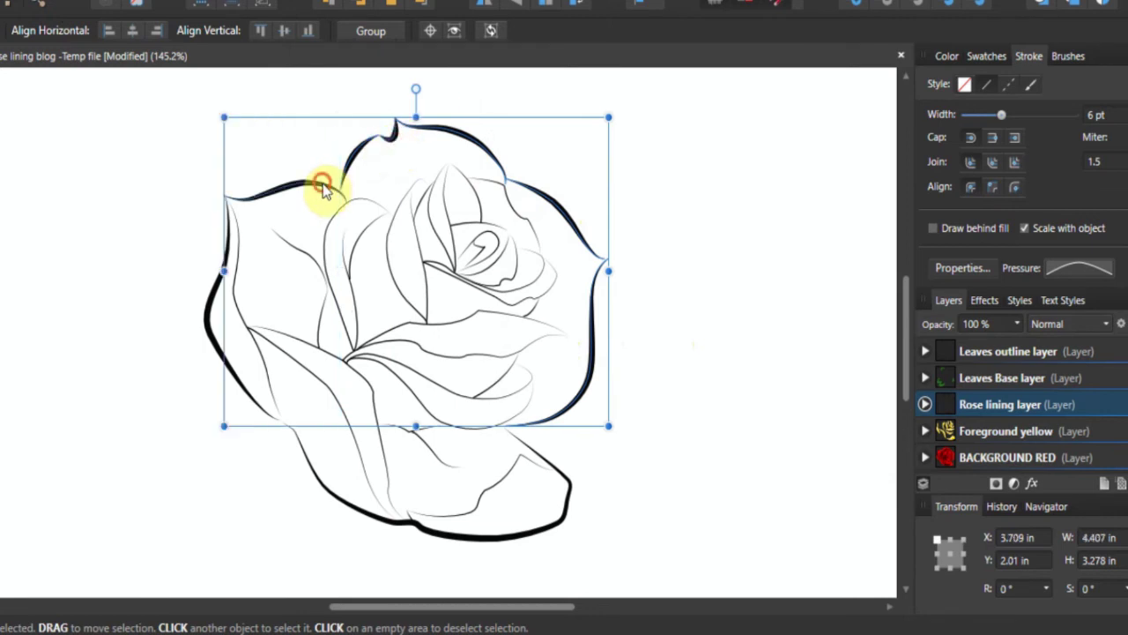
left_click_drag(218, 270, 205, 270)
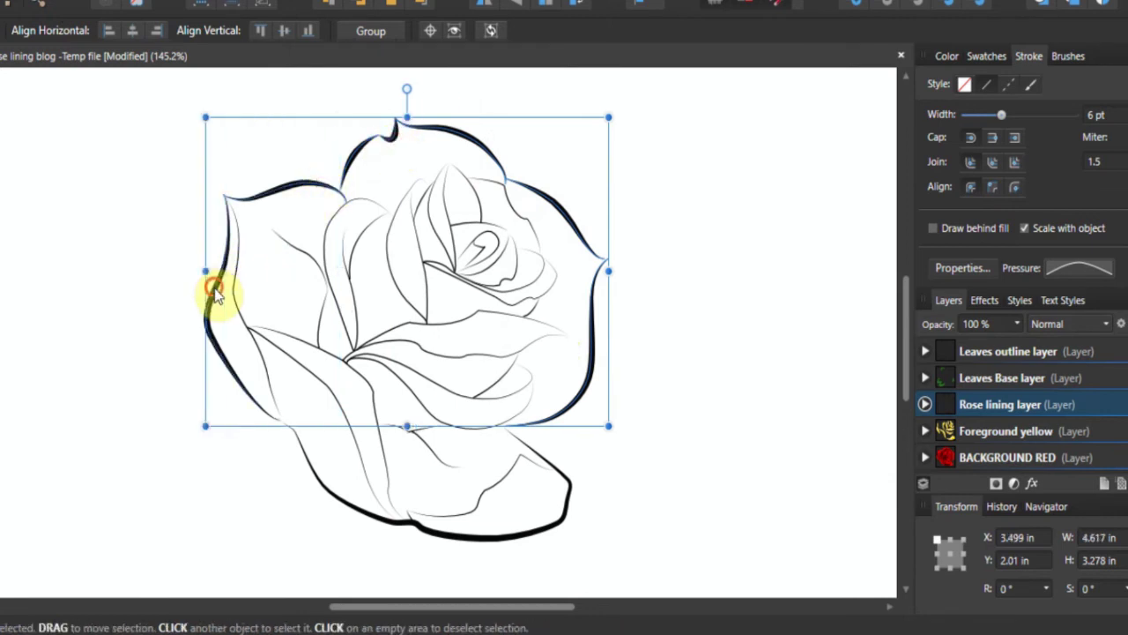
left_click(341, 505, "shift")
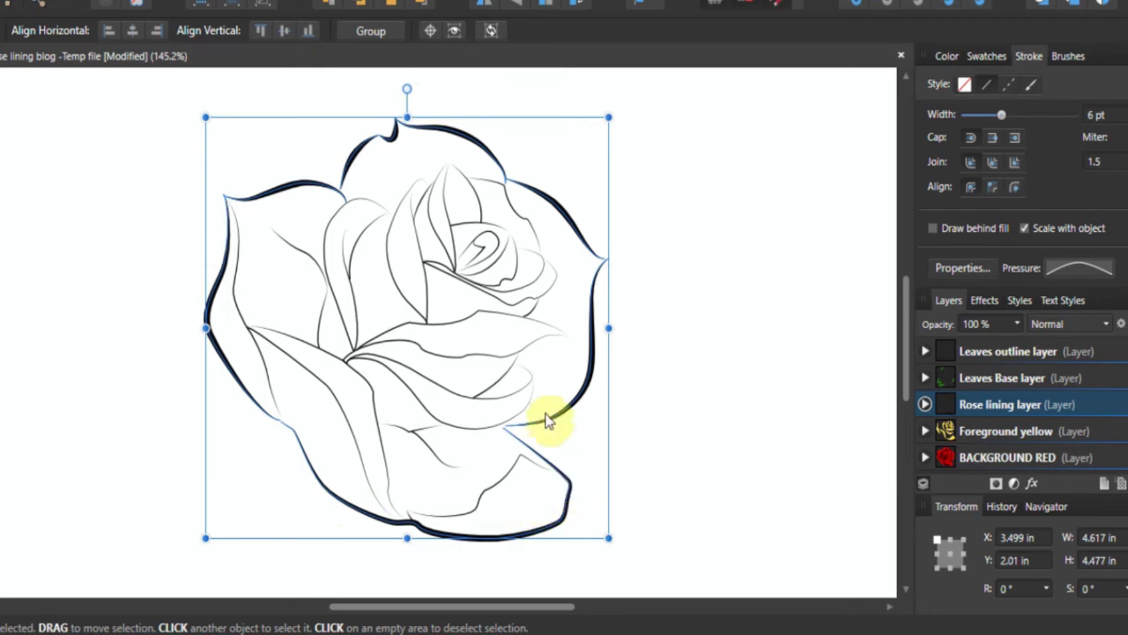
left_click(1077, 267)
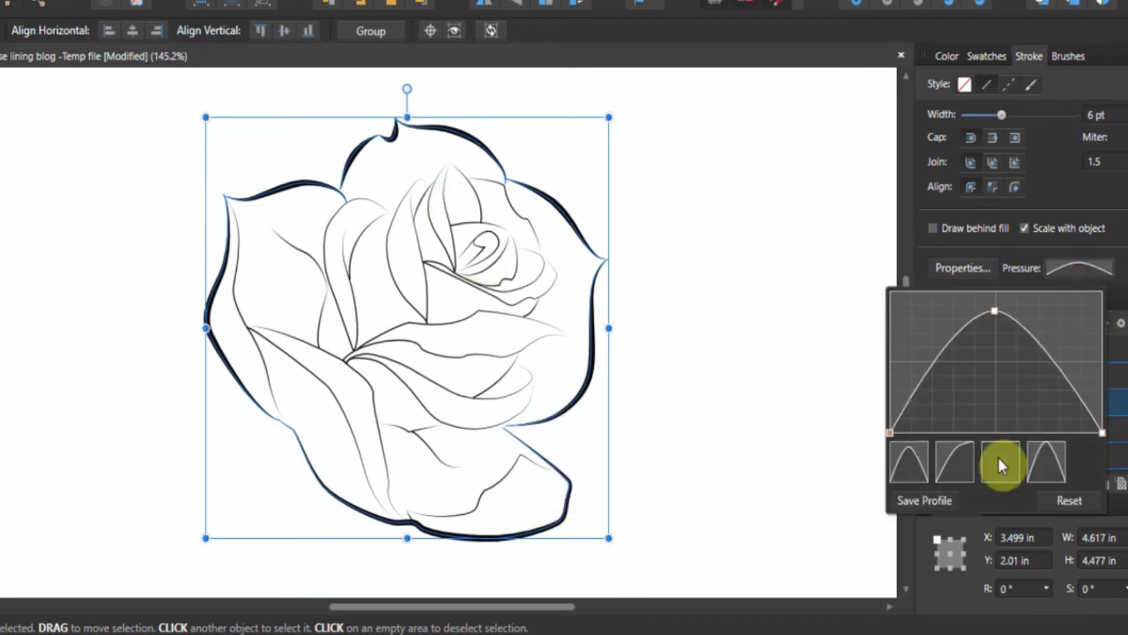
left_click(952, 463)
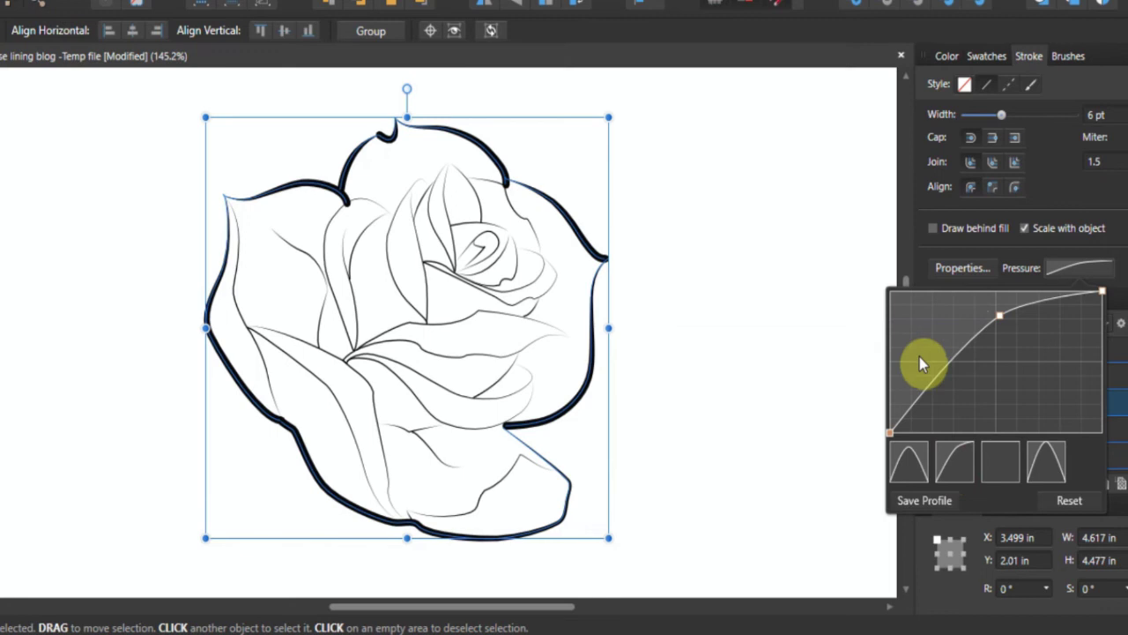
left_click(993, 454)
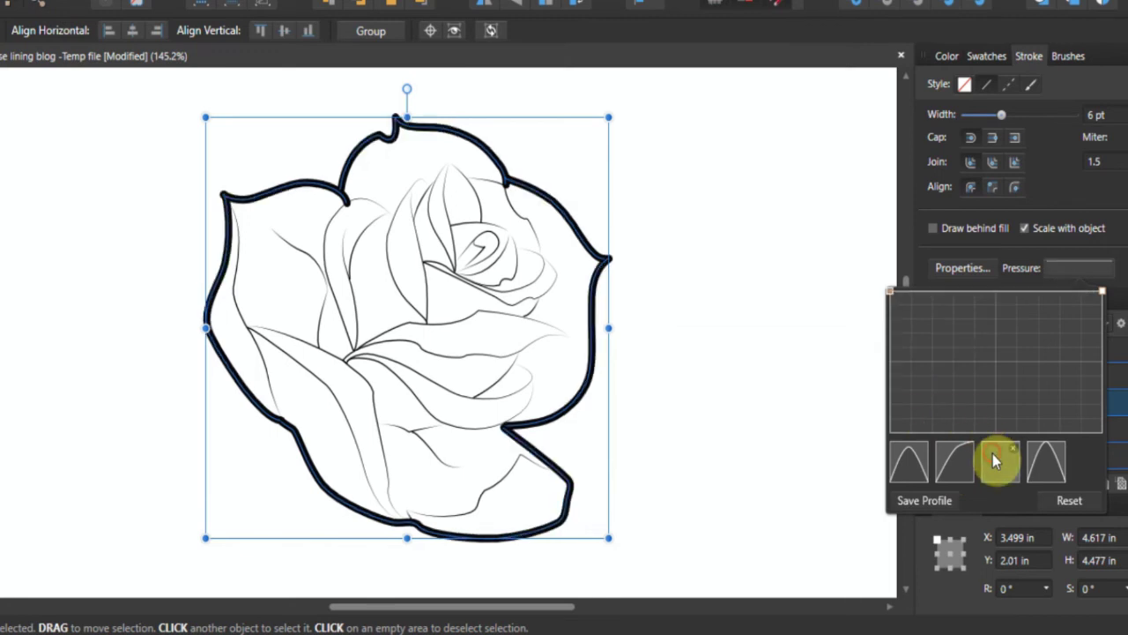
left_click(915, 465)
left_click(721, 353)
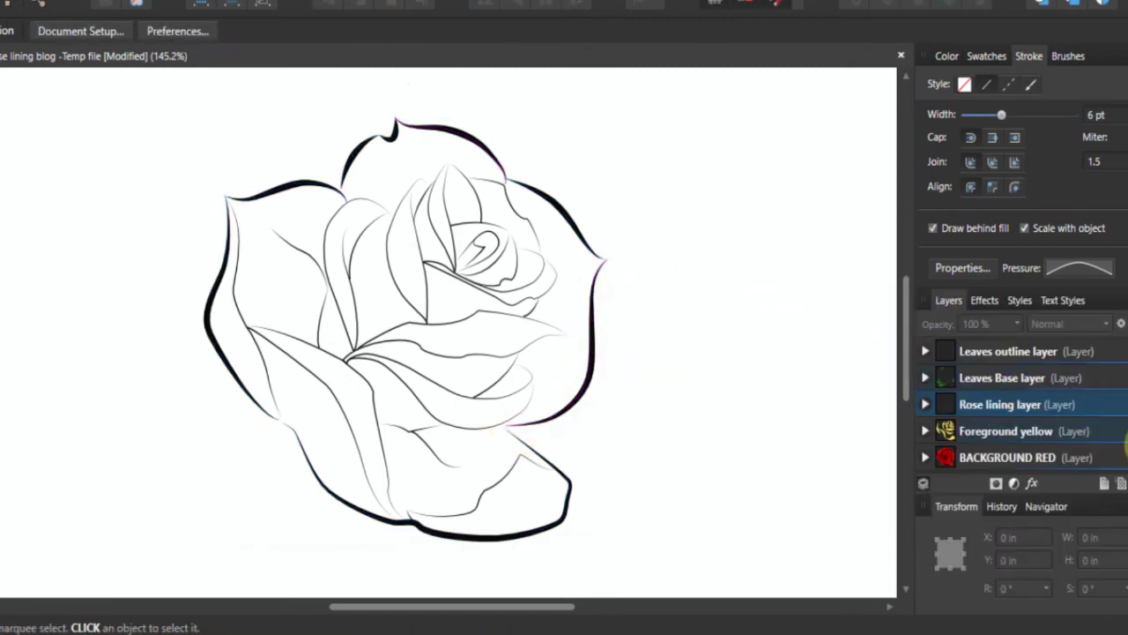
Step: Make the Foreground yellow and BACKGROUND RED layers visible
left_click(1123, 431)
left_click(1123, 458)
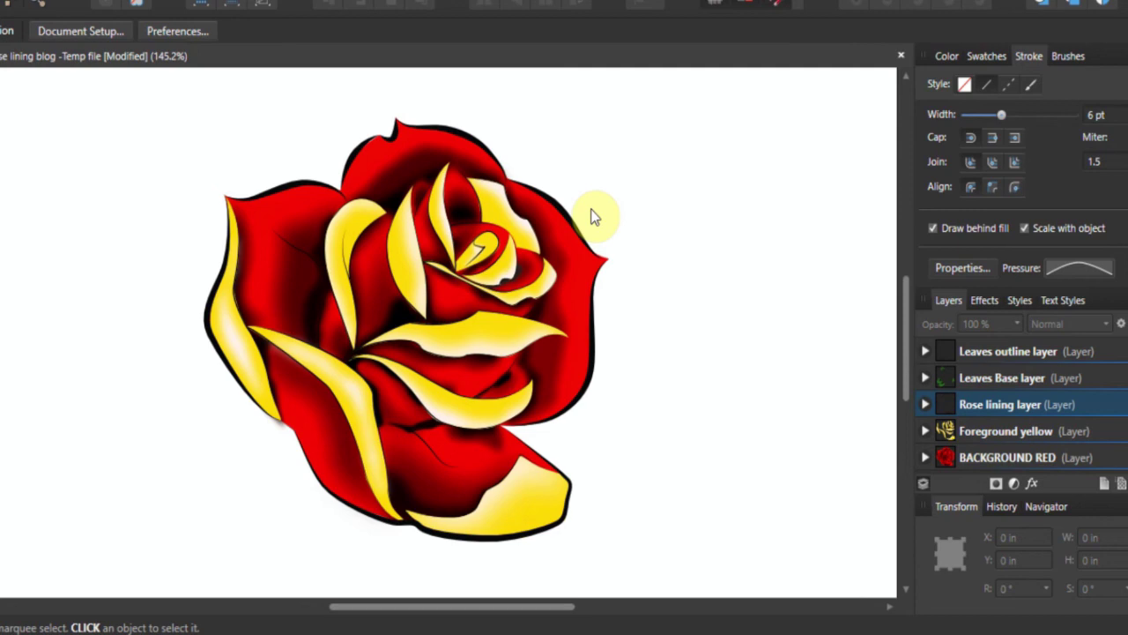
Step: Delete the saved arched pressure preset, keeping only the three built-in pressure profiles
left_click(1088, 274)
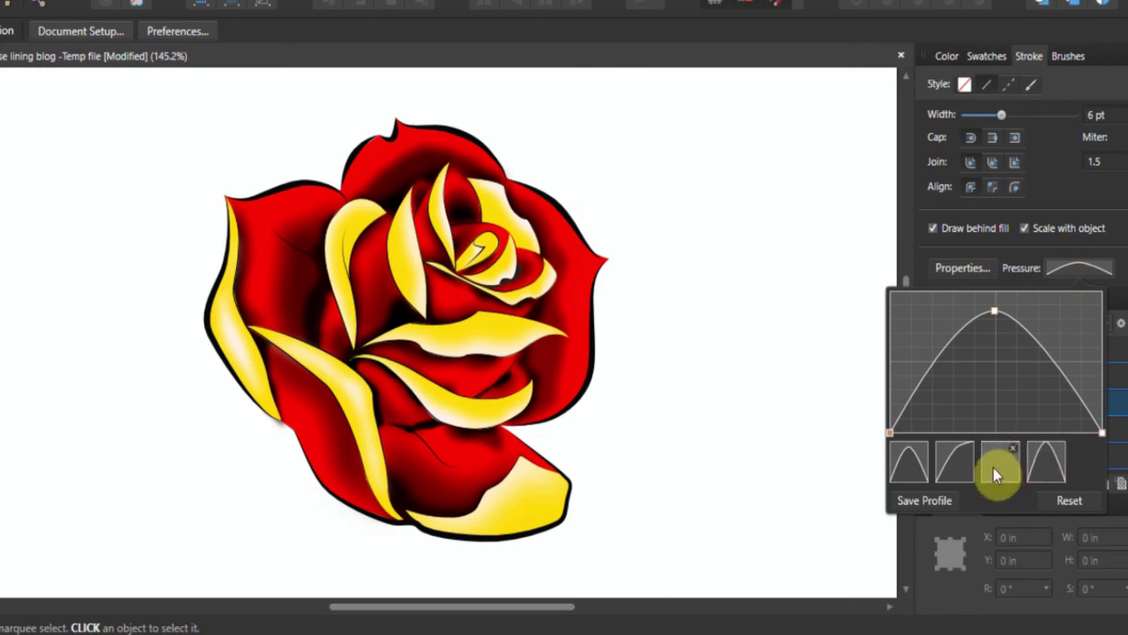
left_click(1060, 449)
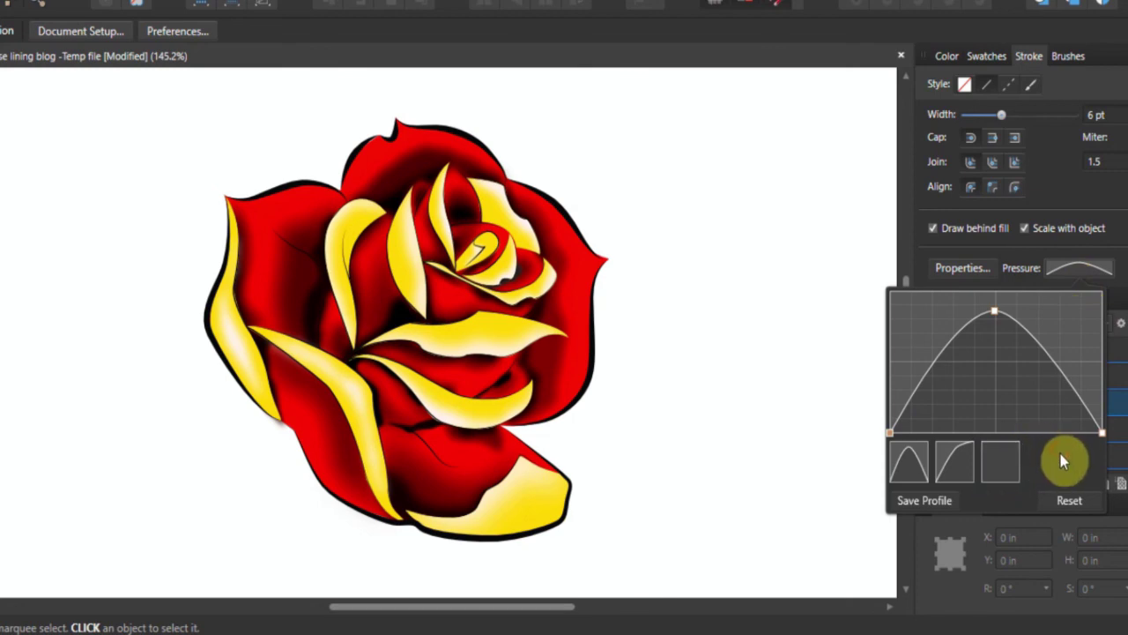